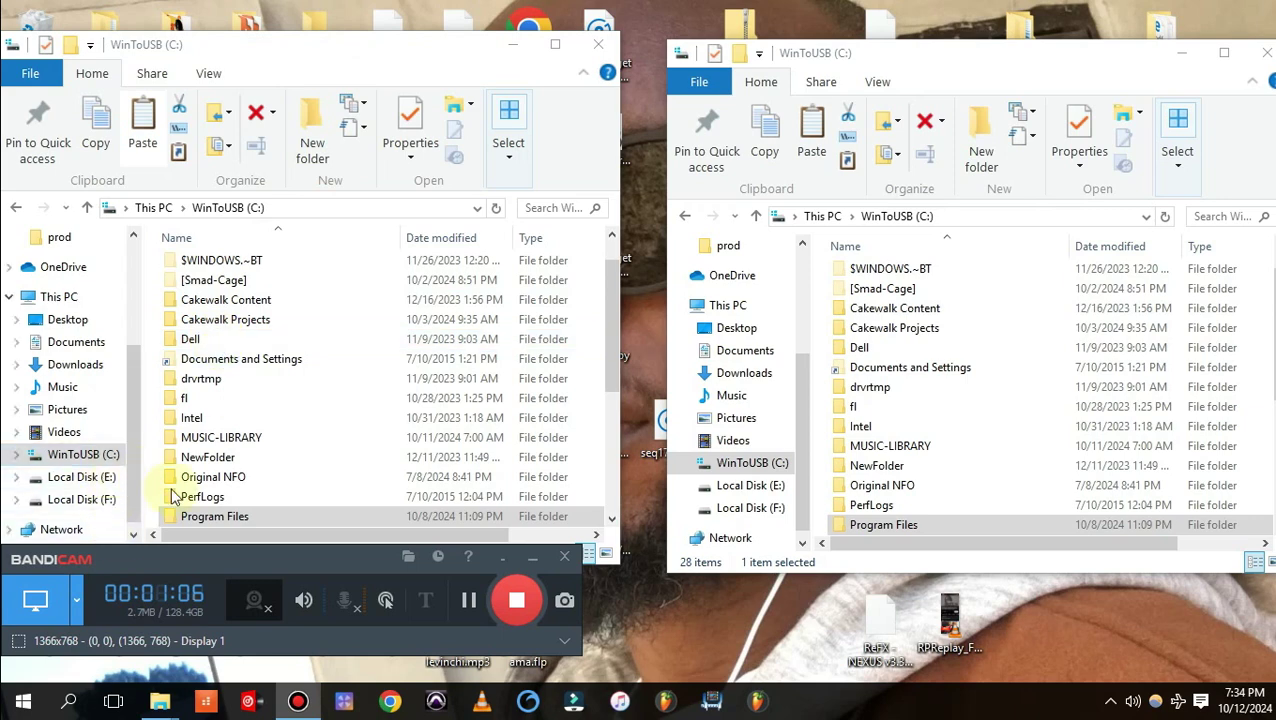
# - In the left window, go from WinToUSB (C:) to Program Files\Image-Line\FL Studio 21\System\Tools
pyautogui.click(90, 455)
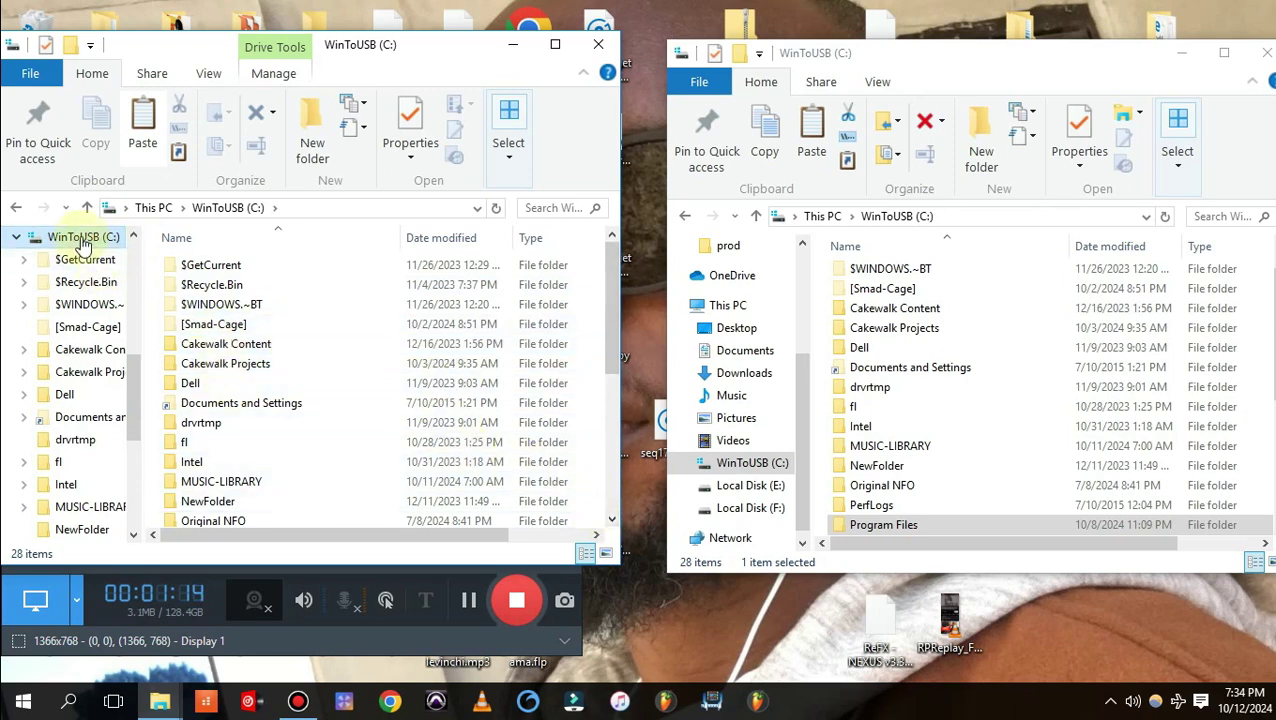
pyautogui.click(612, 521)
pyautogui.click(612, 521)
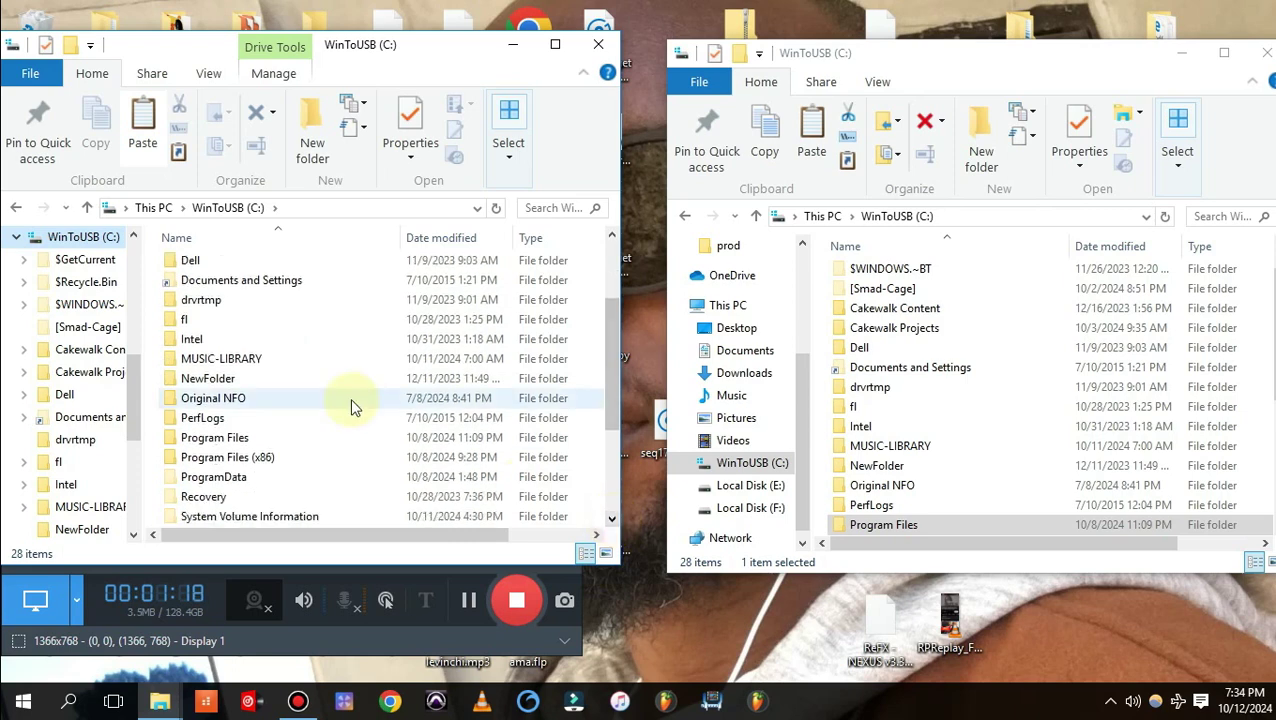
pyautogui.click(233, 438)
pyautogui.doubleClick(233, 438)
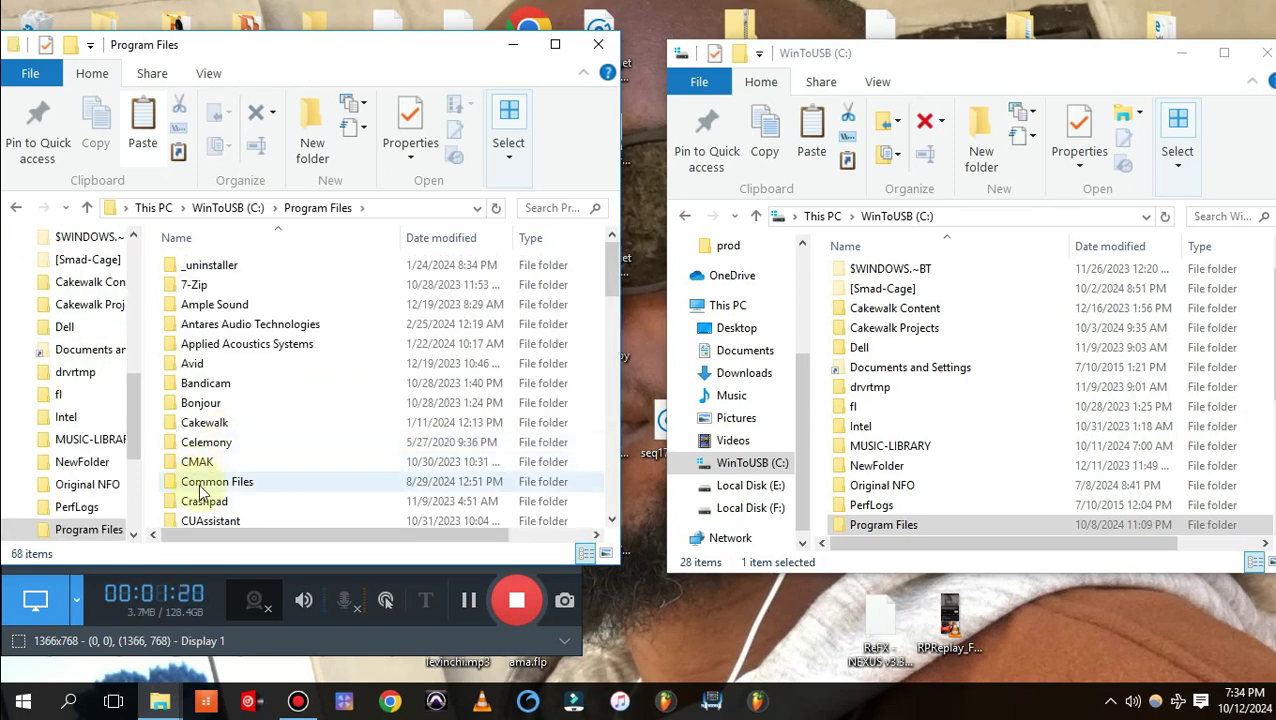
pyautogui.click(612, 519)
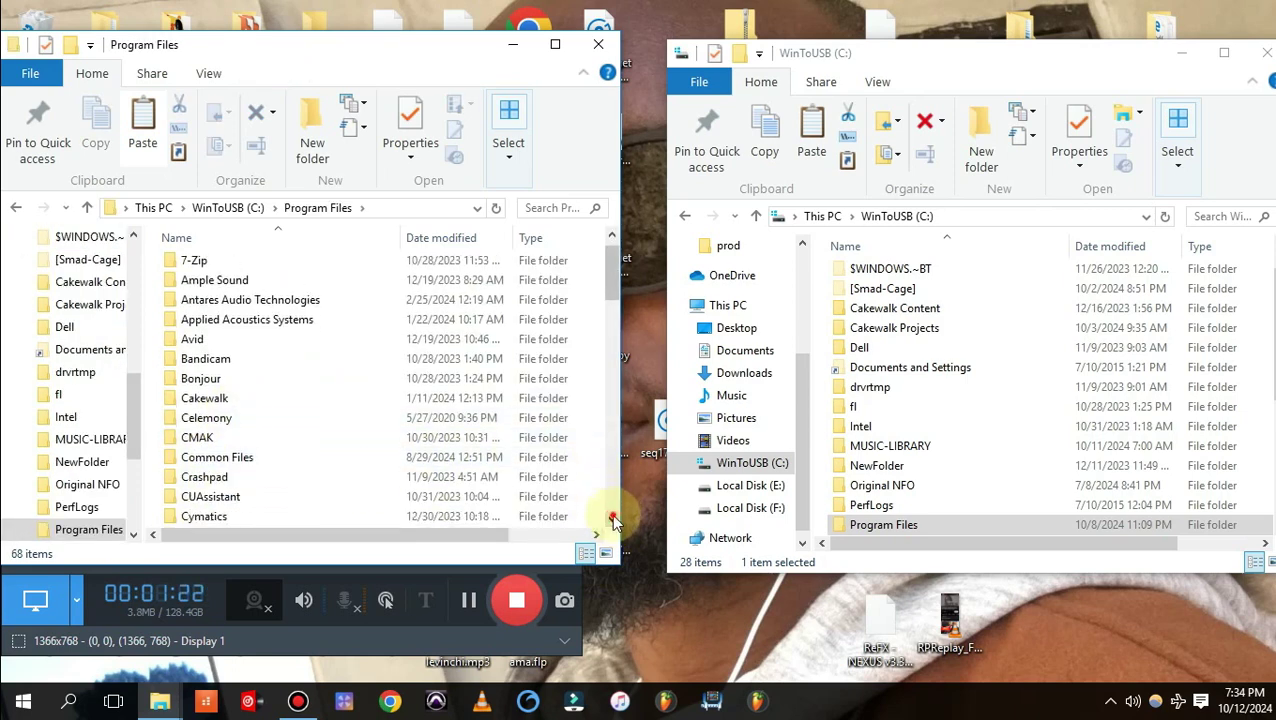
pyautogui.click(612, 519)
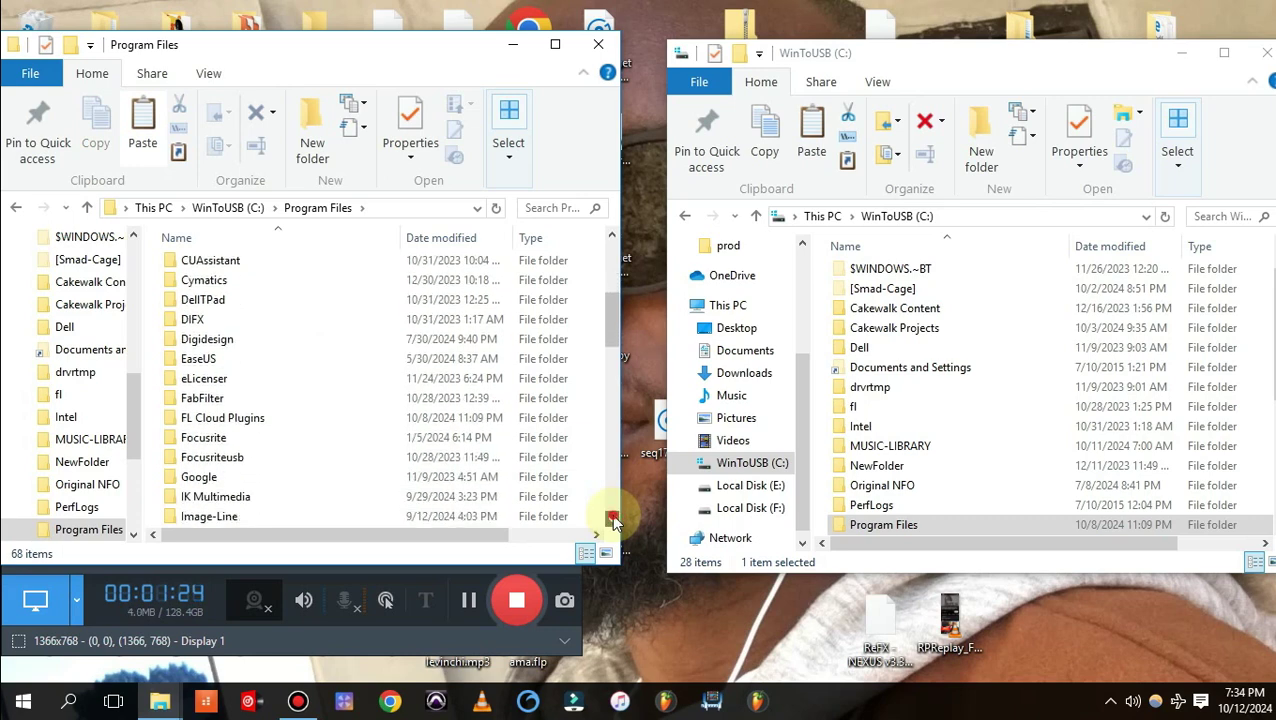
pyautogui.doubleClick(241, 500)
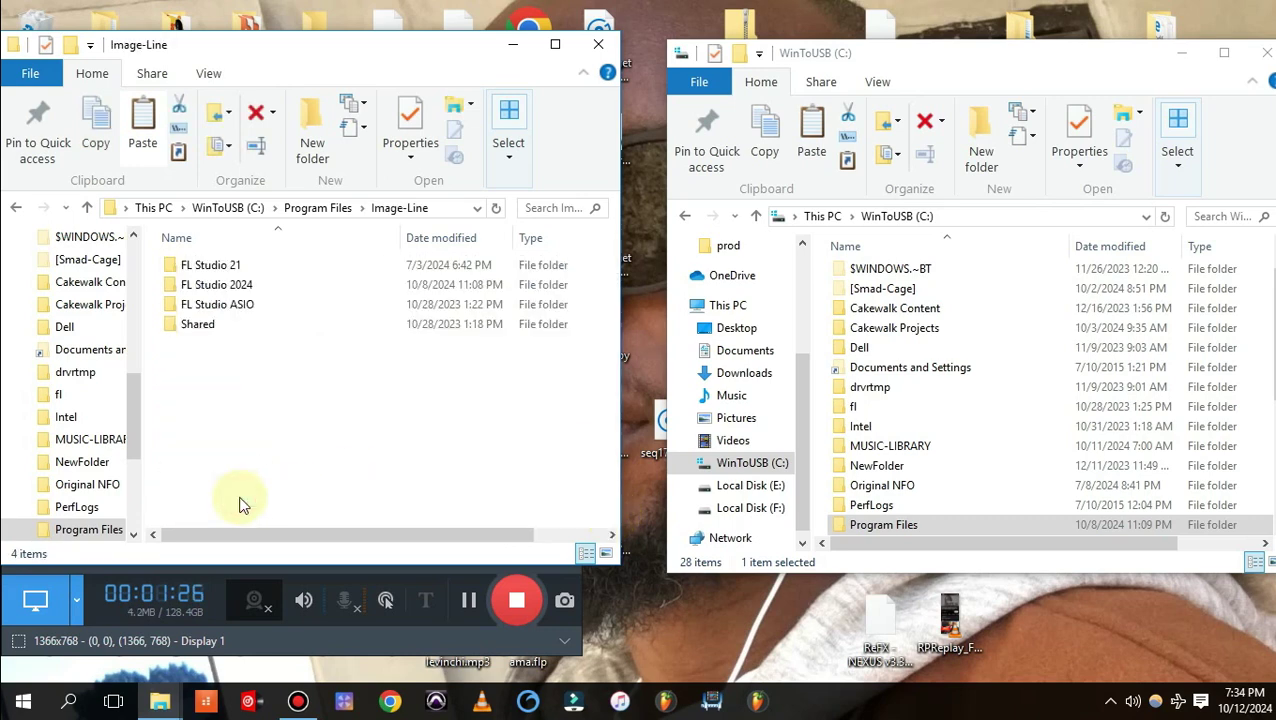
pyautogui.doubleClick(228, 265)
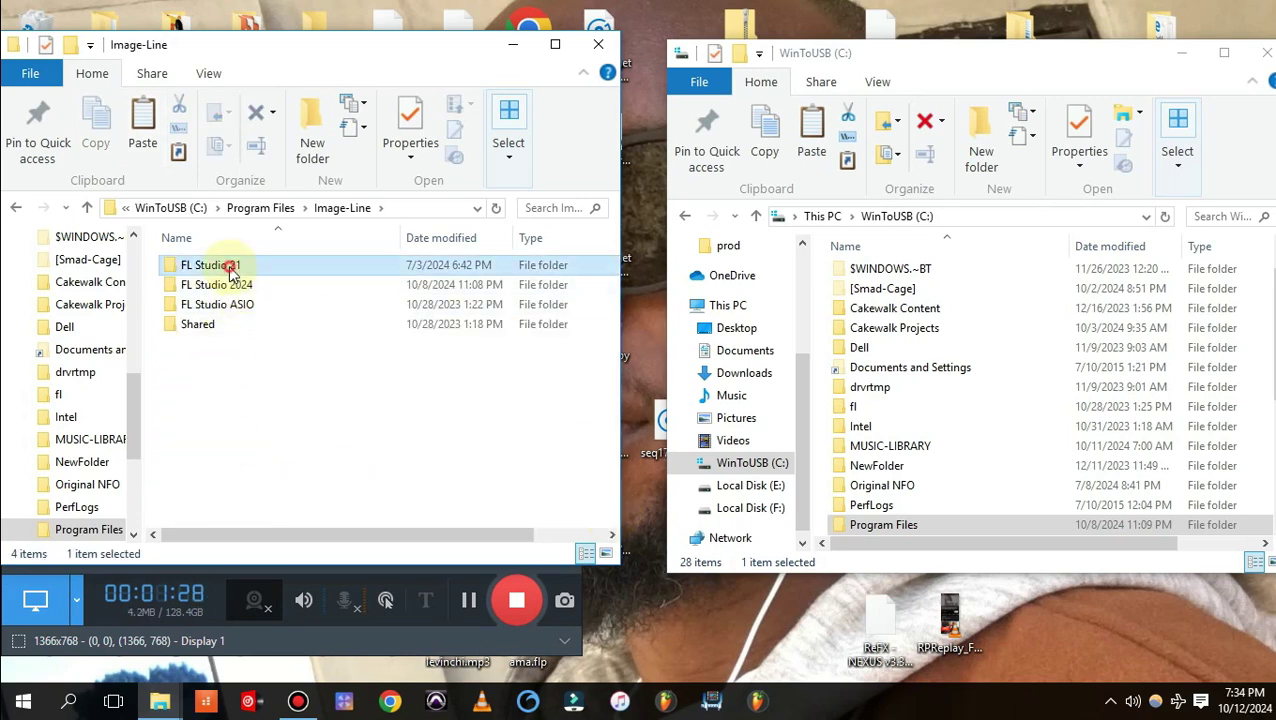
pyautogui.doubleClick(206, 364)
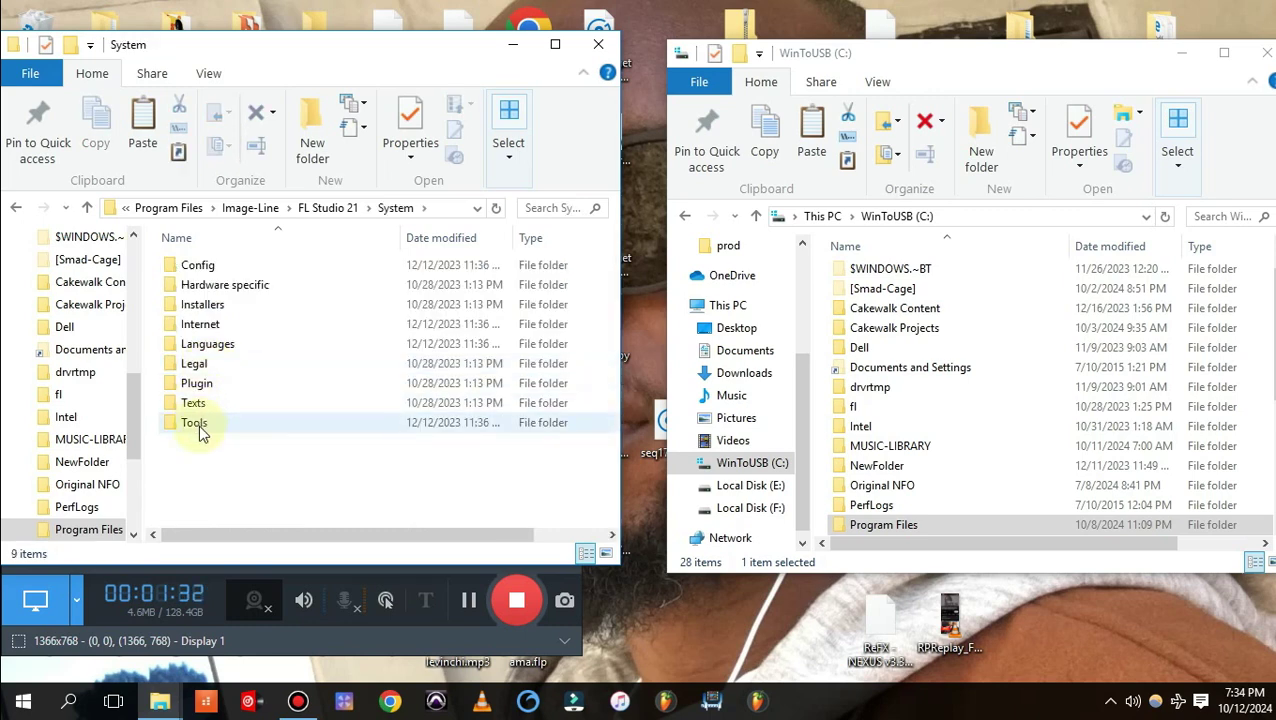
pyautogui.doubleClick(198, 425)
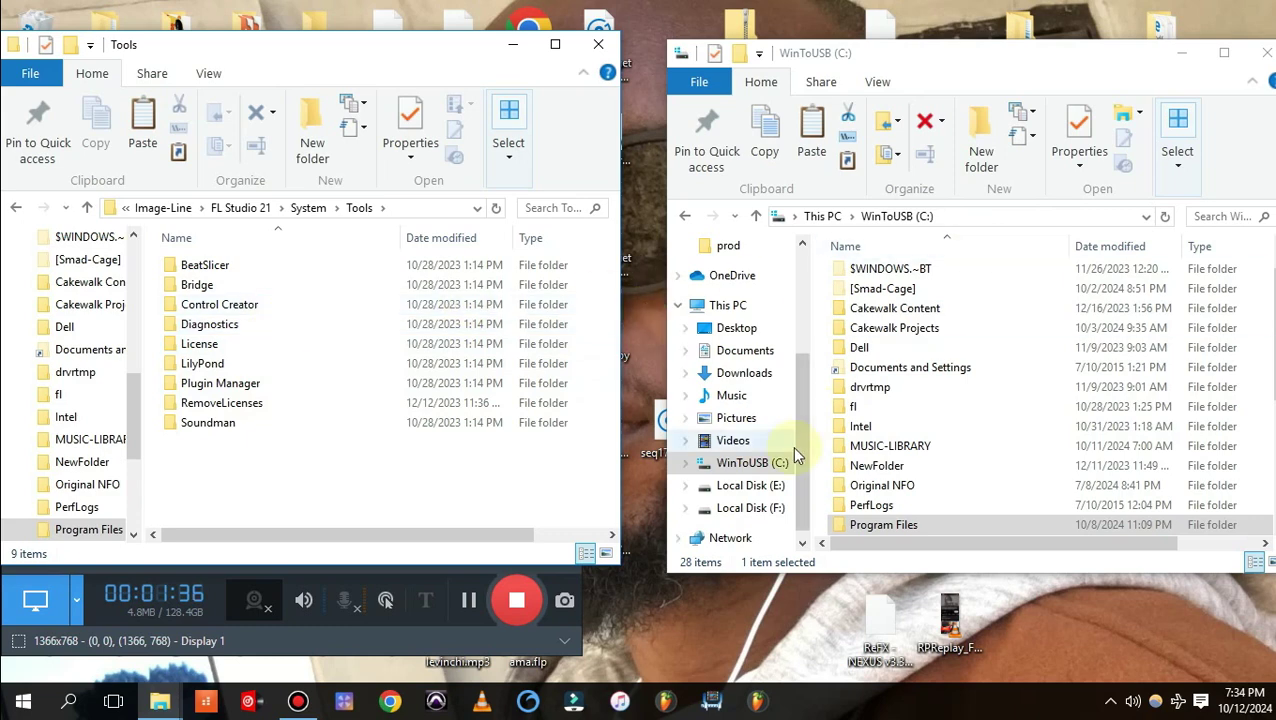
# - In the right window, go from C: to Program Files\Image-Line\FL Studio 2024\System\Tools
pyautogui.click(763, 463)
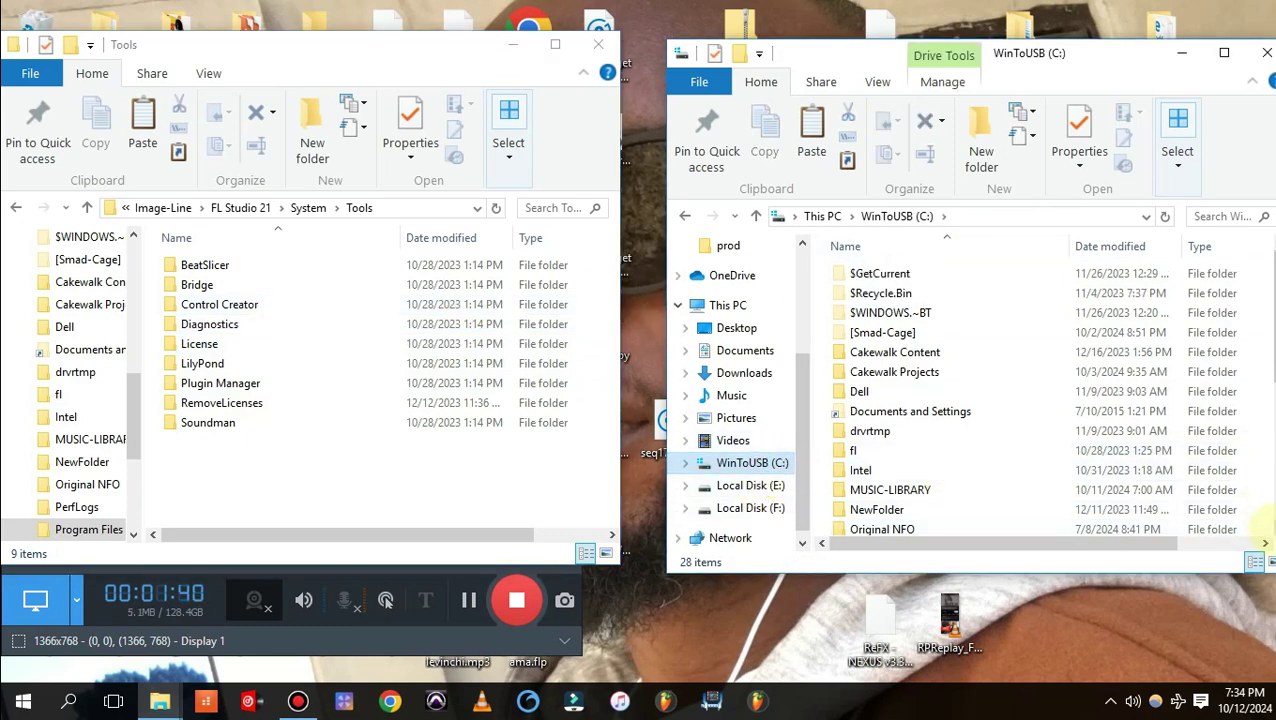
pyautogui.scroll(-2, 1266, 522)
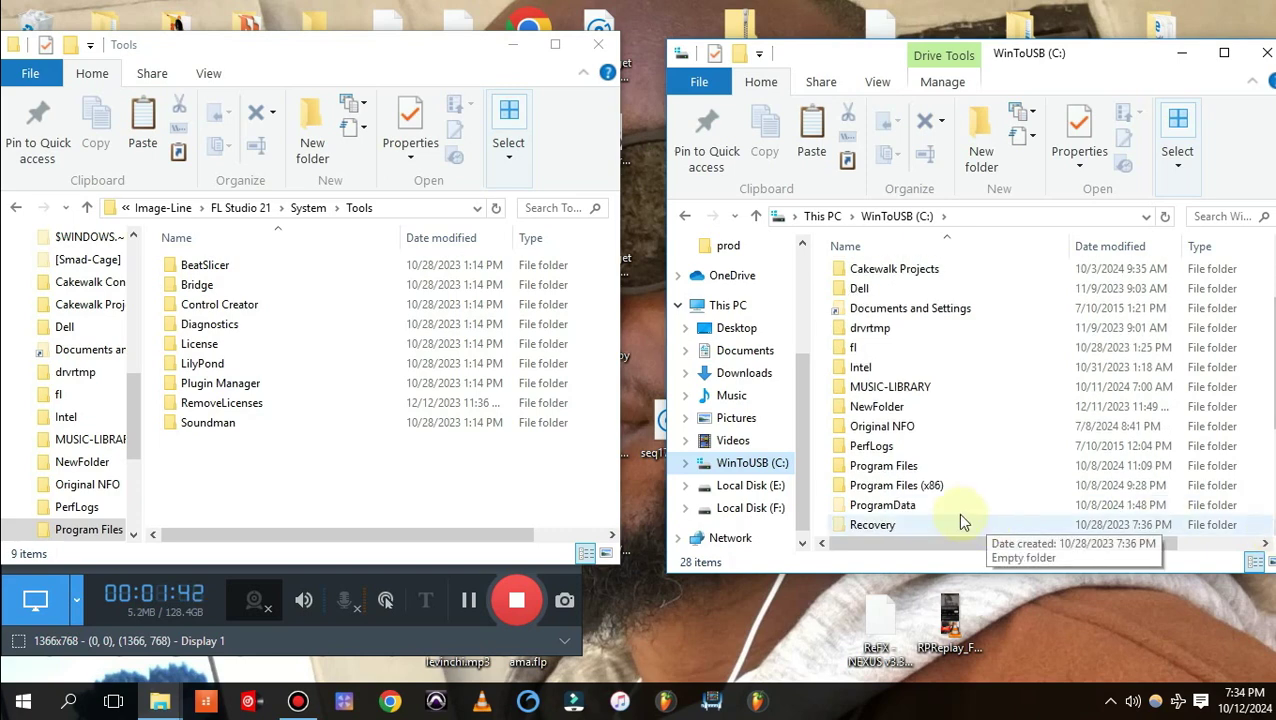
pyautogui.doubleClick(906, 466)
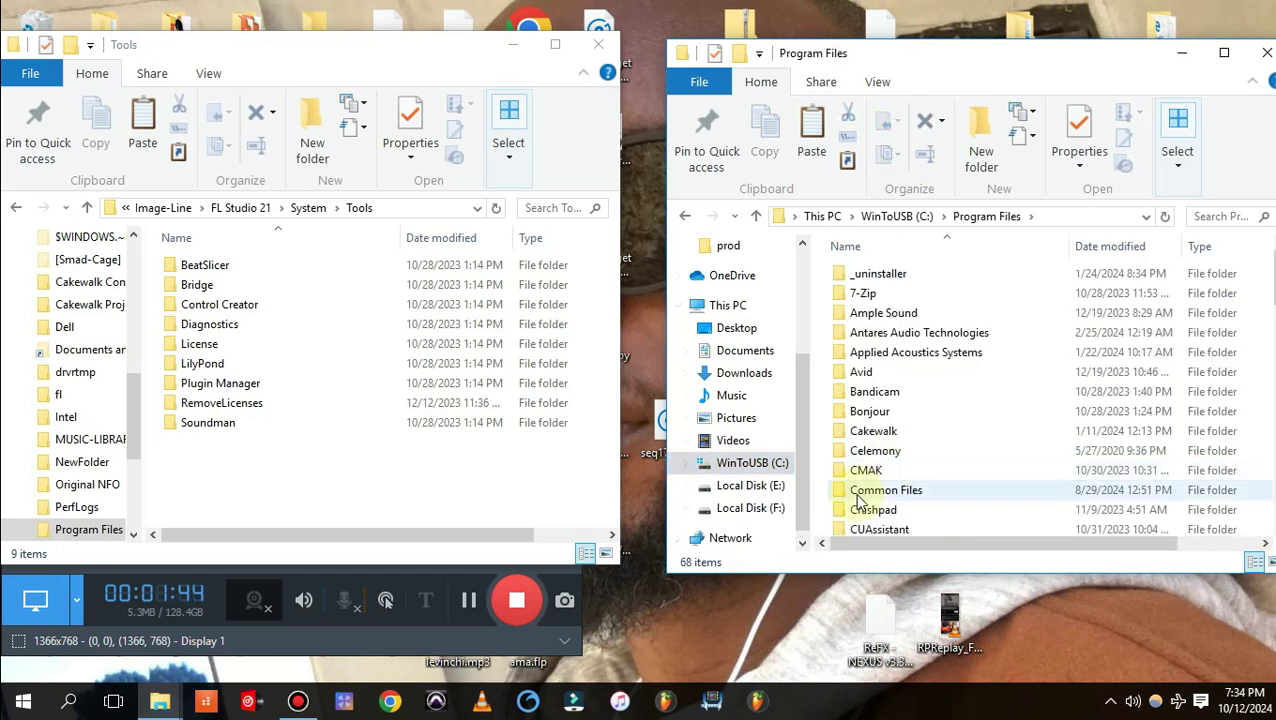
pyautogui.moveTo(1270, 522); pyautogui.dragTo(1270, 527)
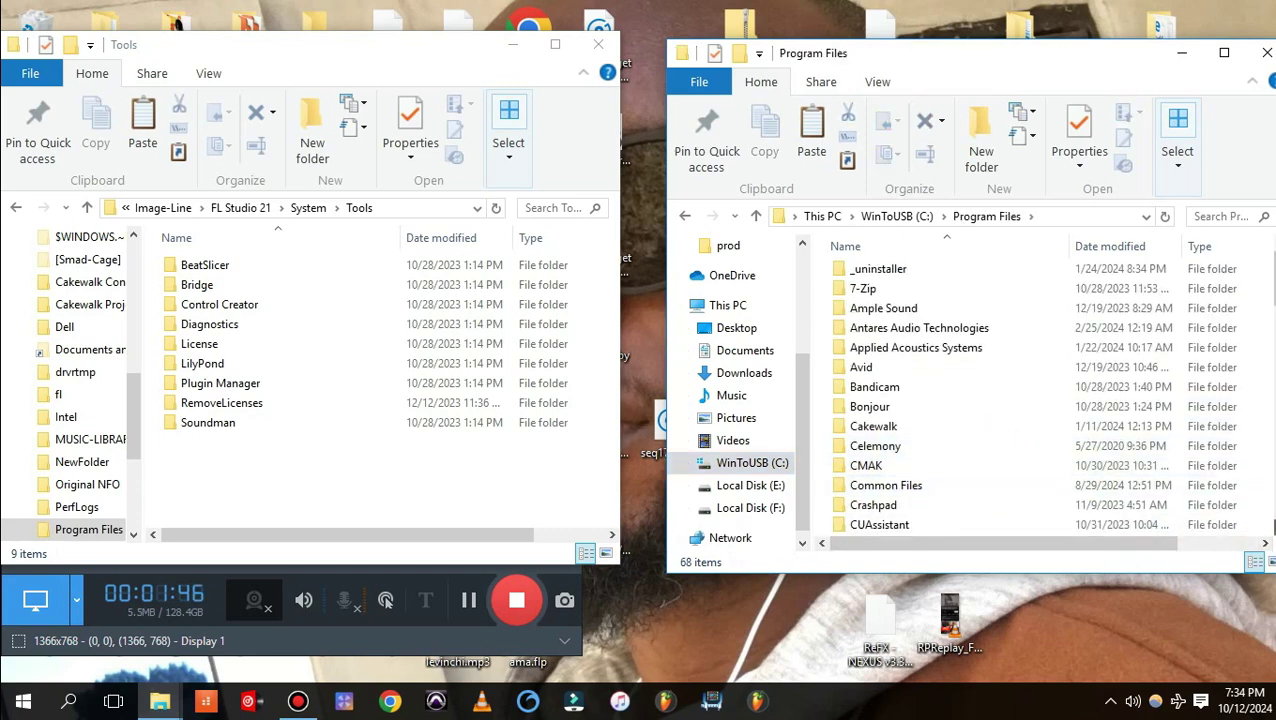
pyautogui.scroll(-4, 1270, 525)
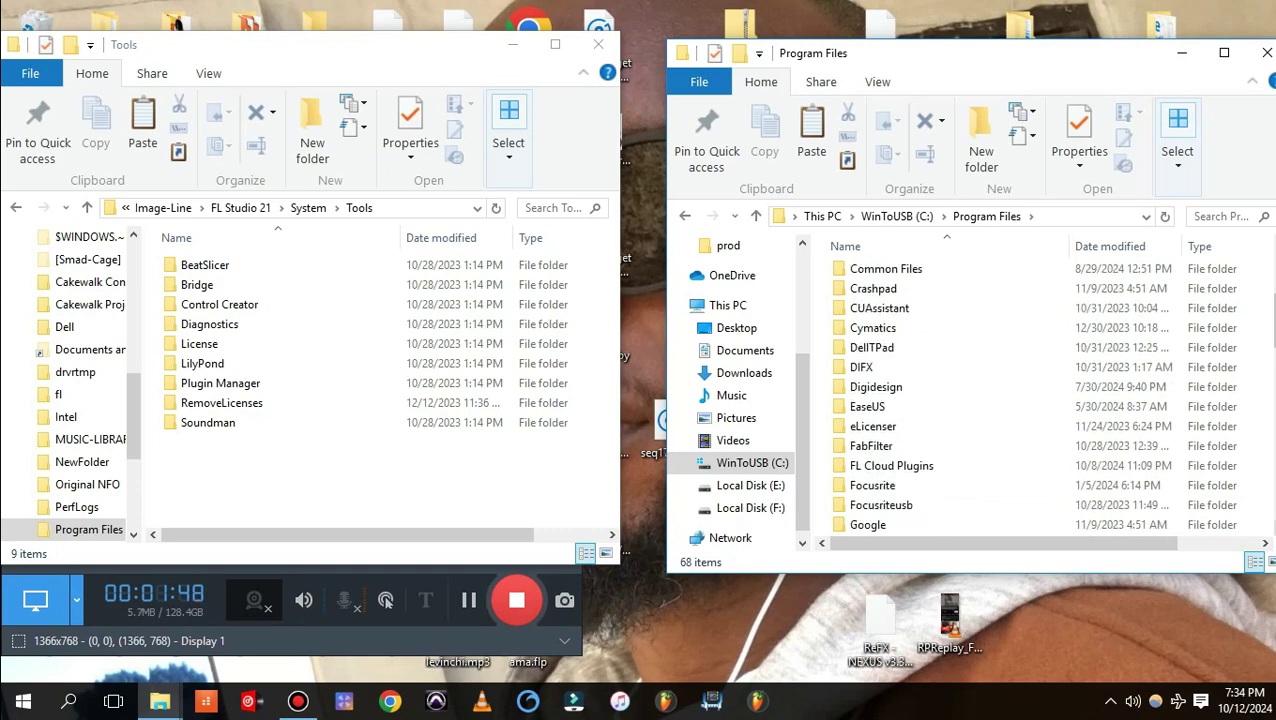
pyautogui.scroll(-1, 1270, 525)
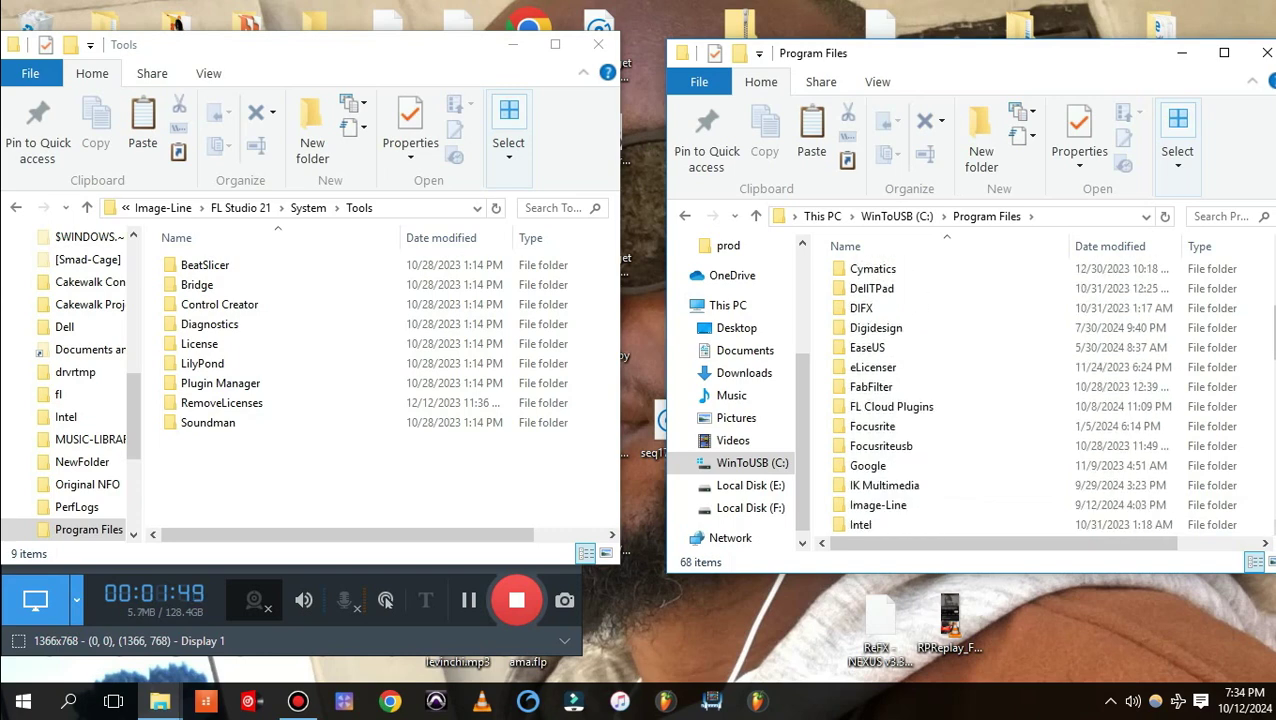
pyautogui.doubleClick(882, 512)
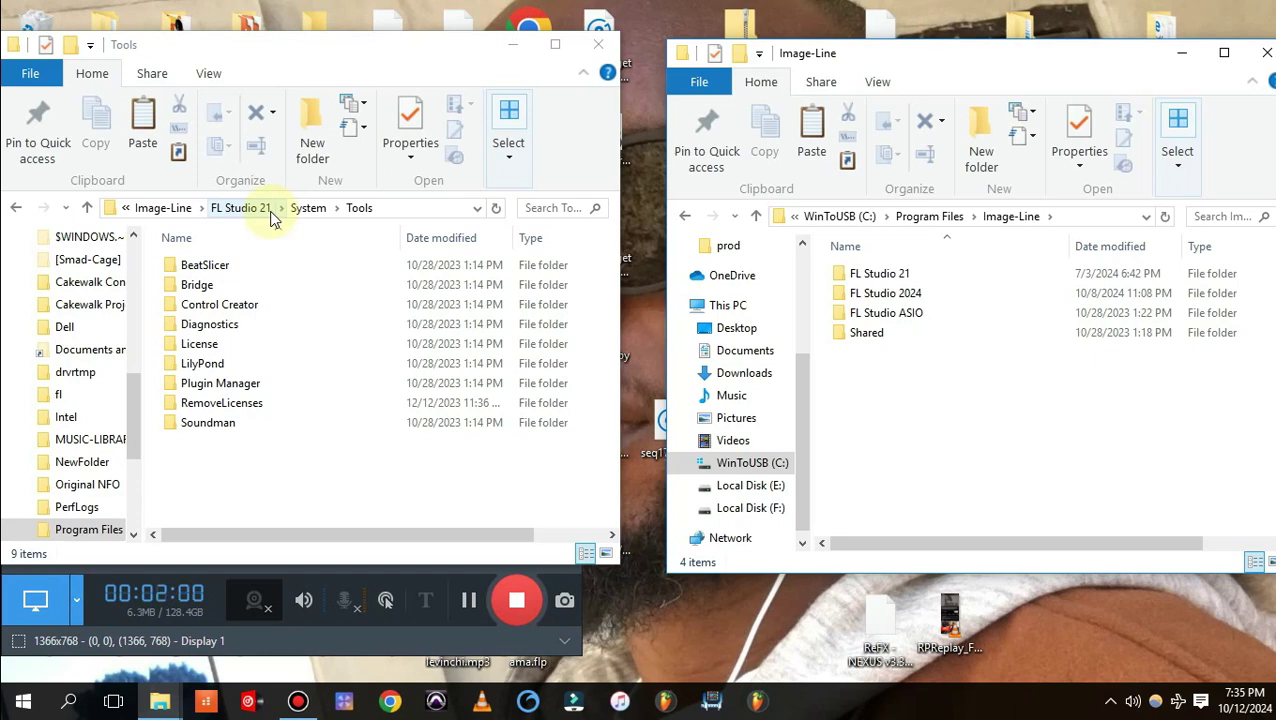
pyautogui.doubleClick(913, 297)
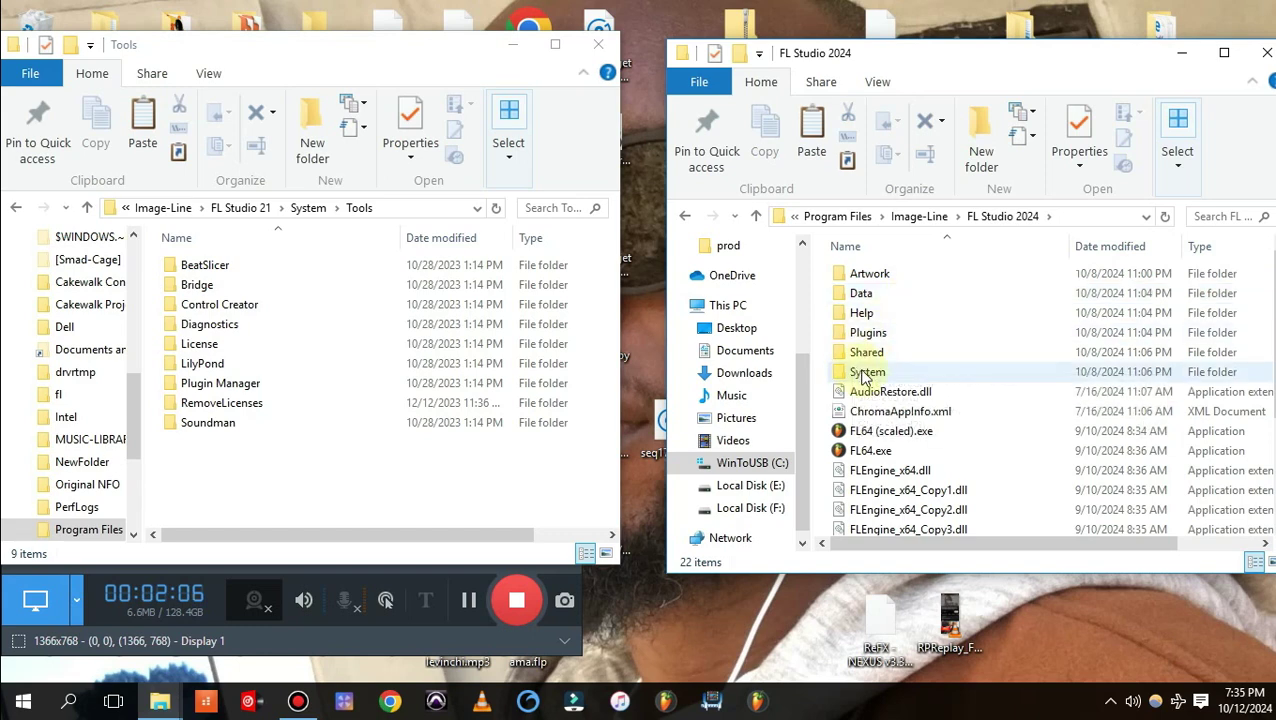
pyautogui.doubleClick(866, 374)
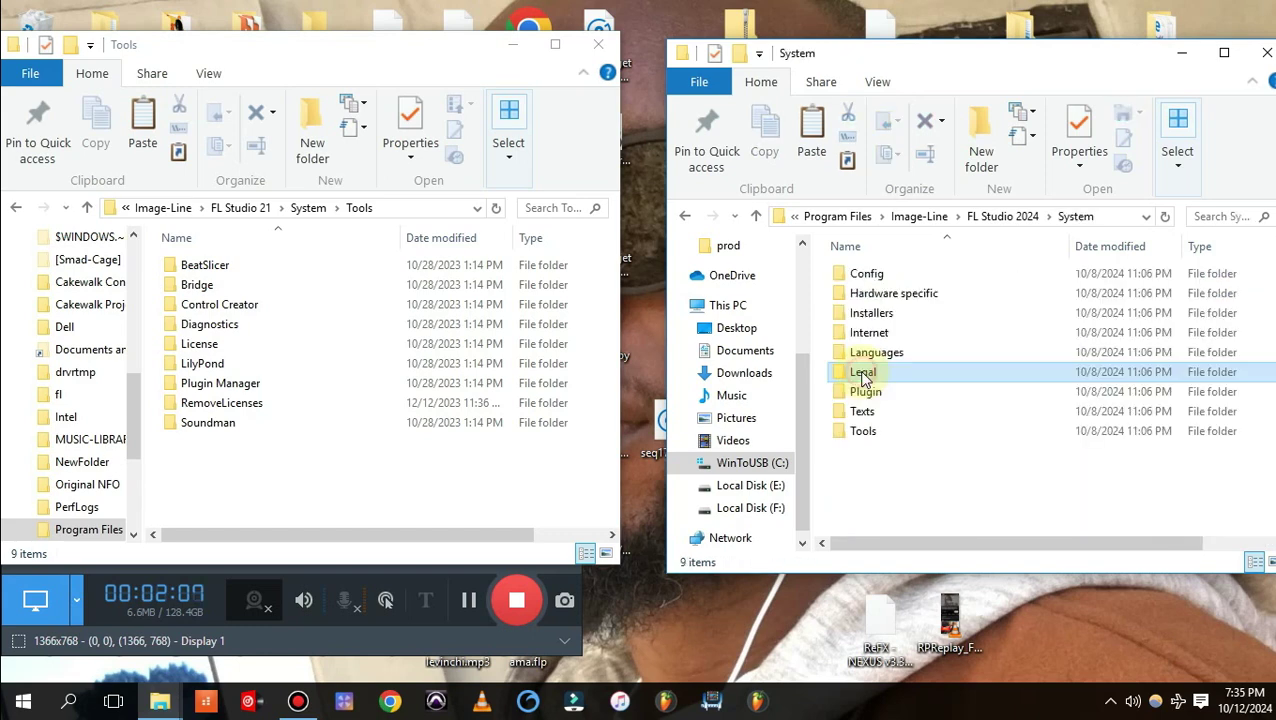
pyautogui.doubleClick(876, 433)
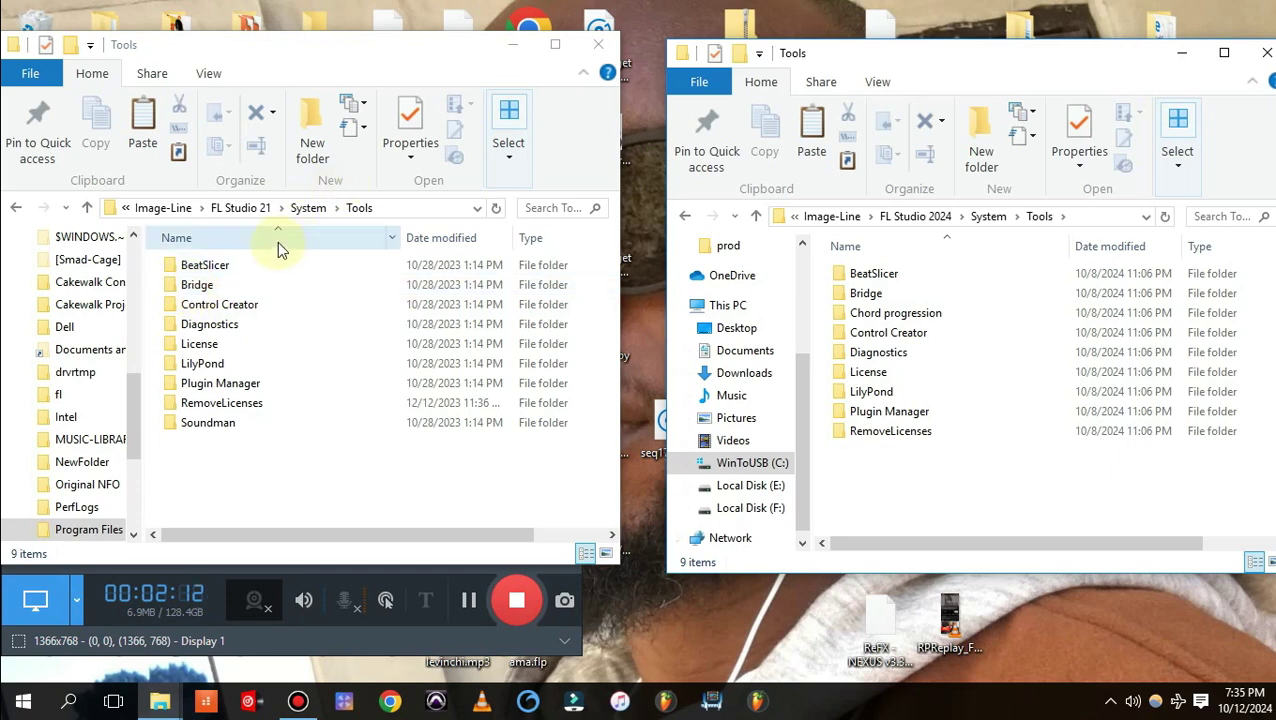
# - Copy the Bridge folder from FL Studio 21's Tools folder
pyautogui.rightClick(223, 288)
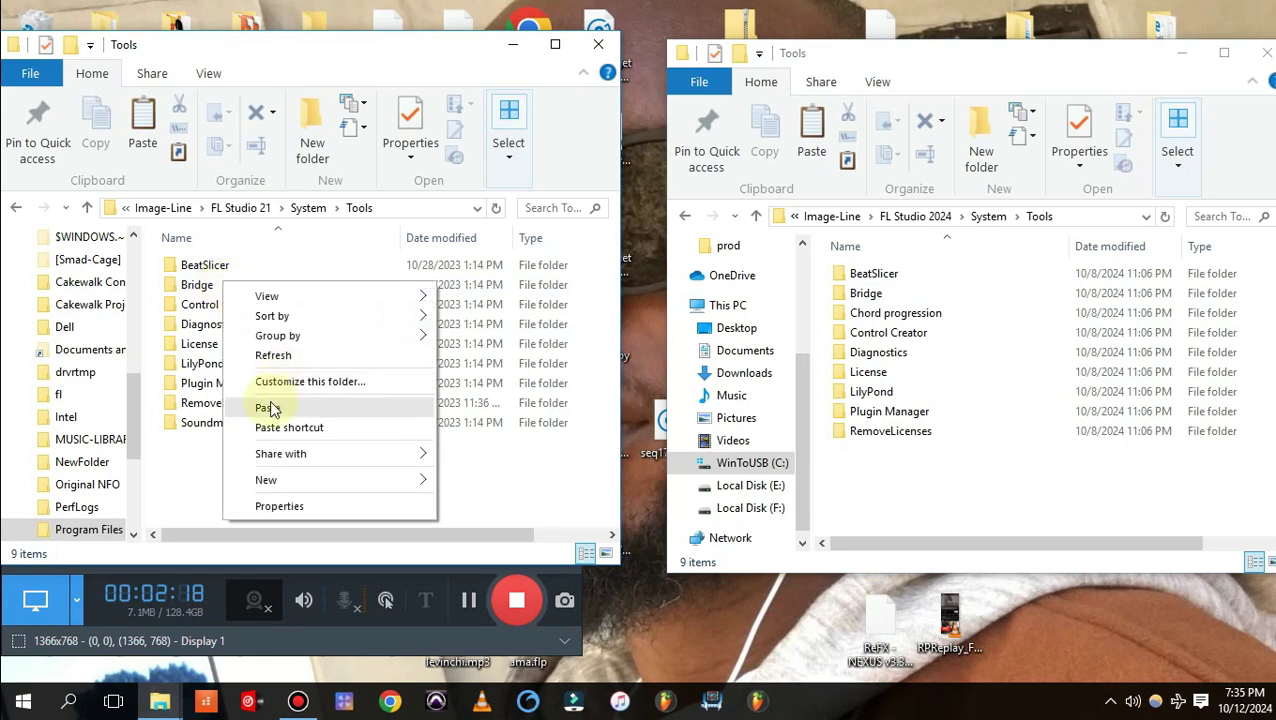
pyautogui.rightClick(197, 286)
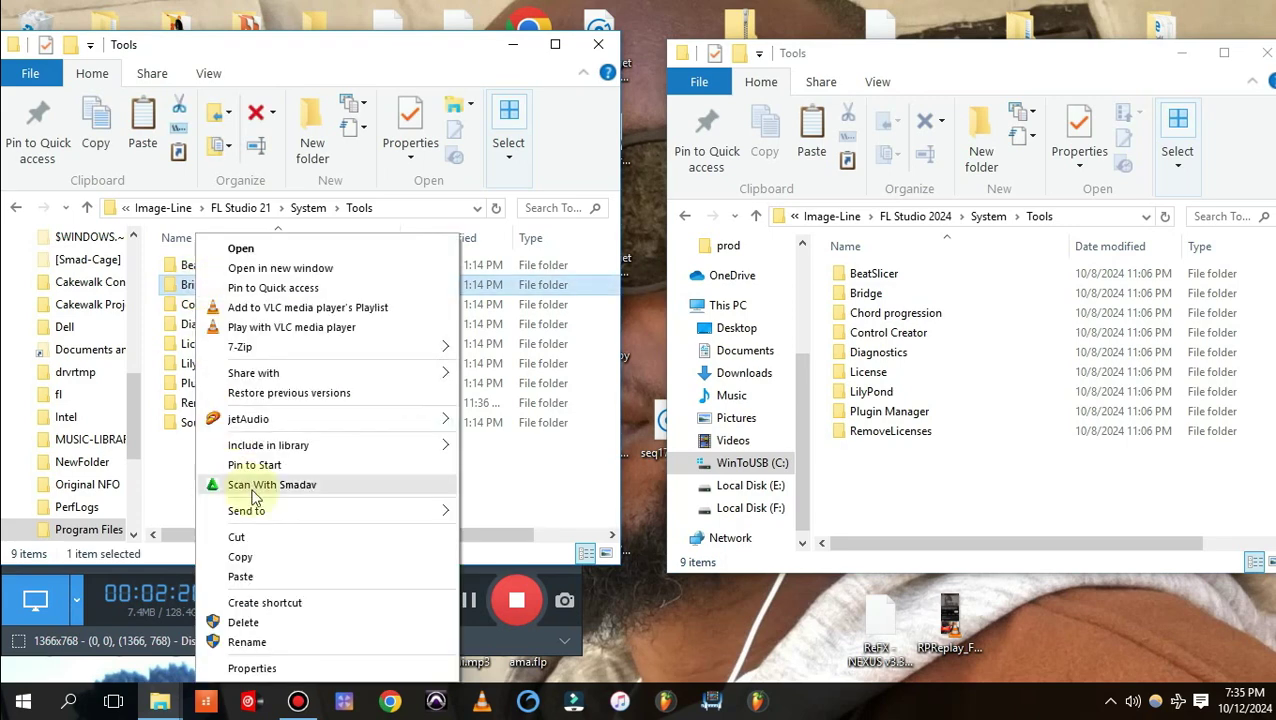
pyautogui.click(239, 558)
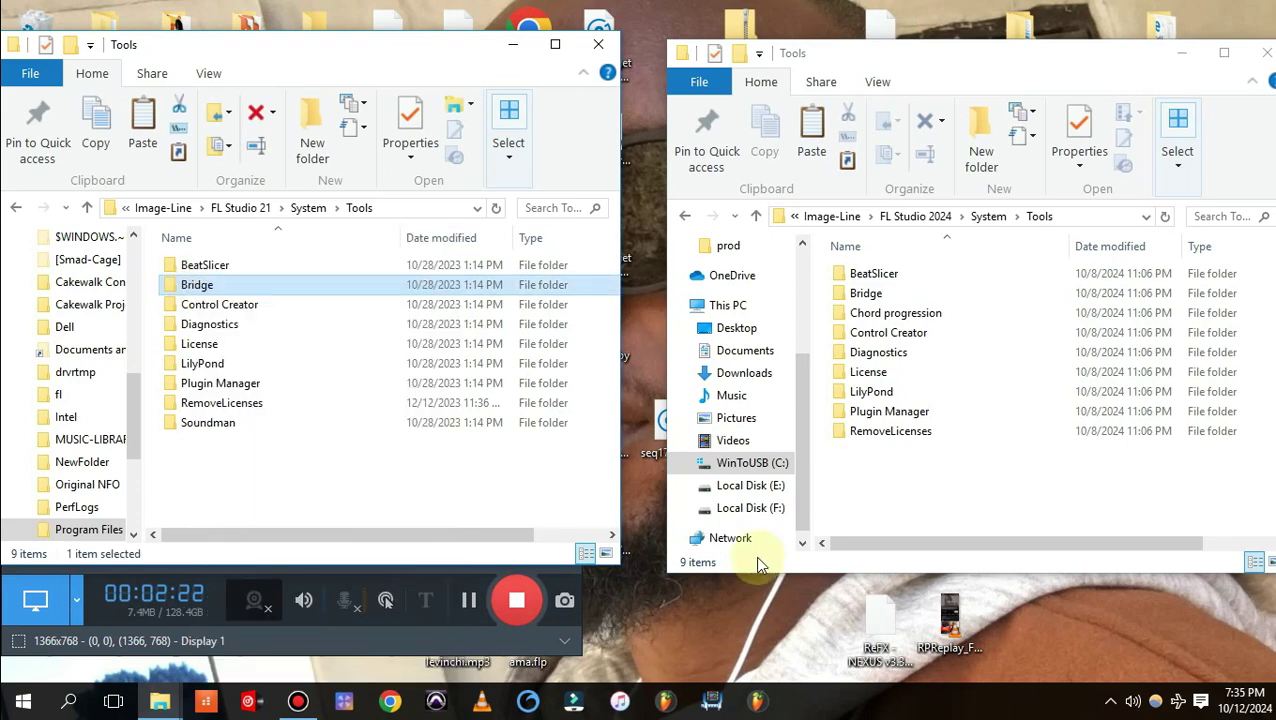
# - Paste into FL Studio 2024's Tools folder, replacing same-named files with administrator permission for all
pyautogui.rightClick(860, 494)
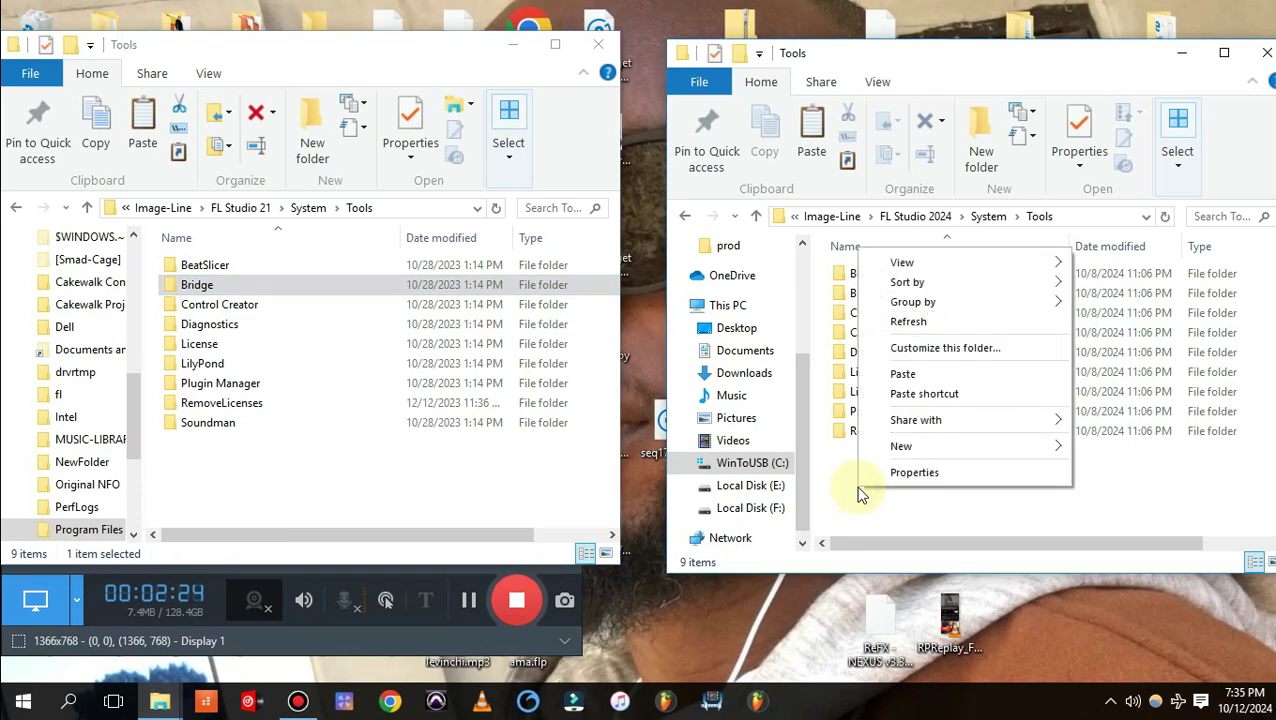
pyautogui.click(905, 373)
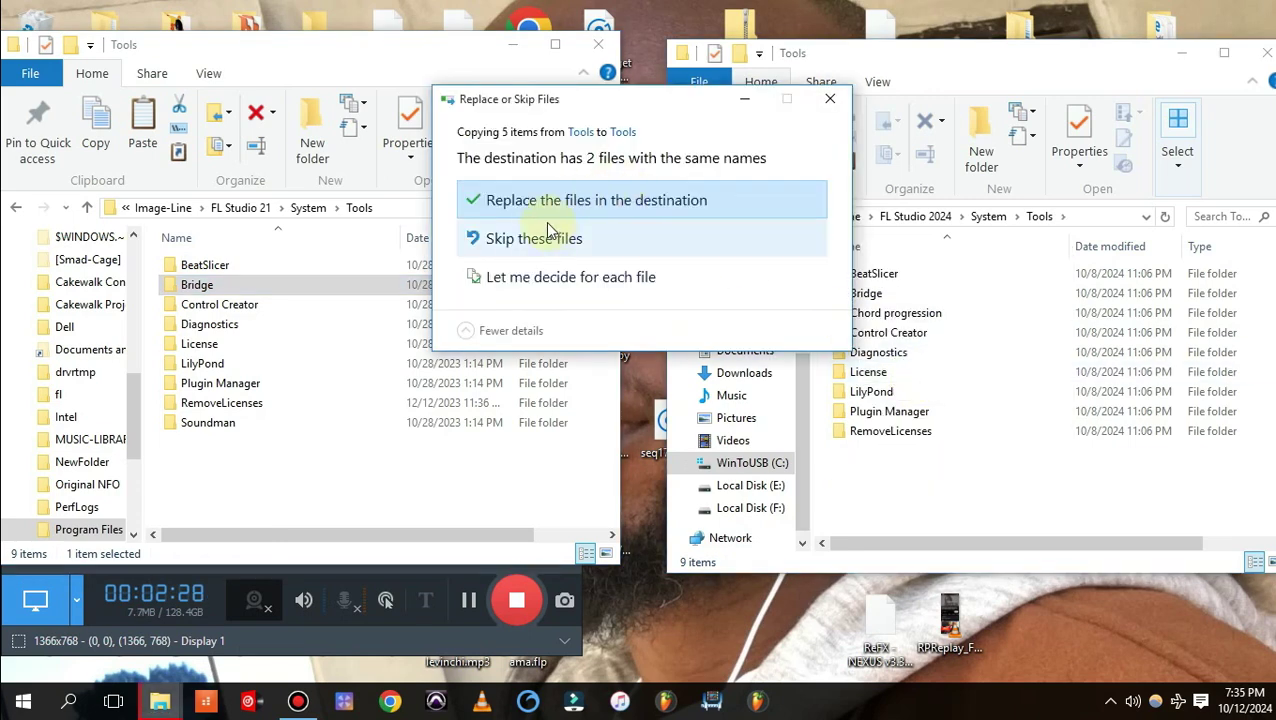
pyautogui.click(628, 210)
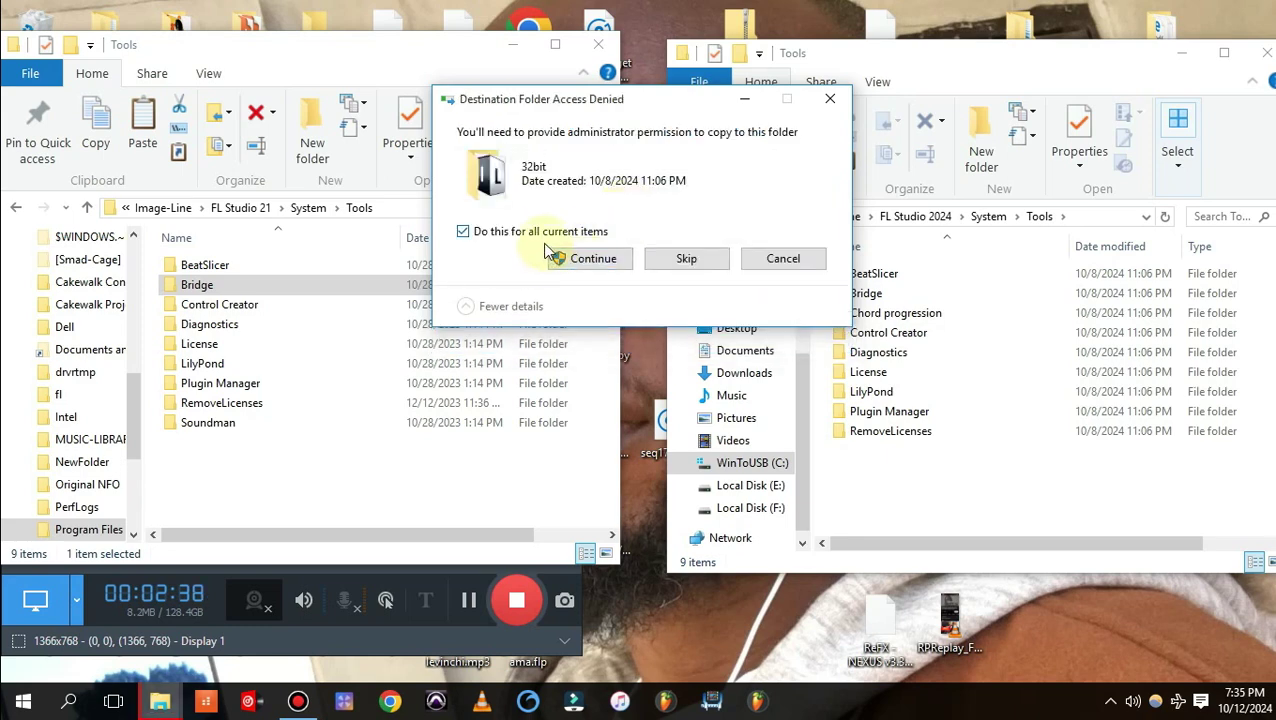
pyautogui.click(585, 263)
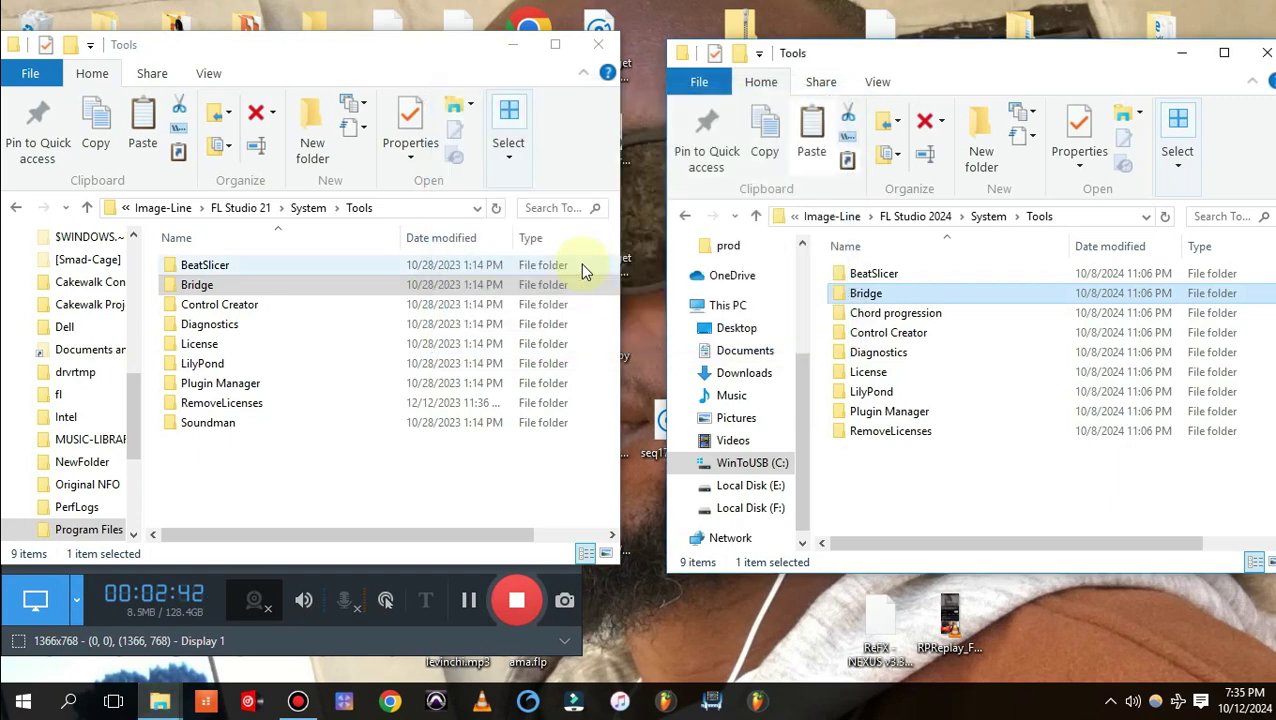
# - Launch FL Studio 2024, dismiss the ASIO output channels error and close the MIDI settings
pyautogui.click(760, 702)
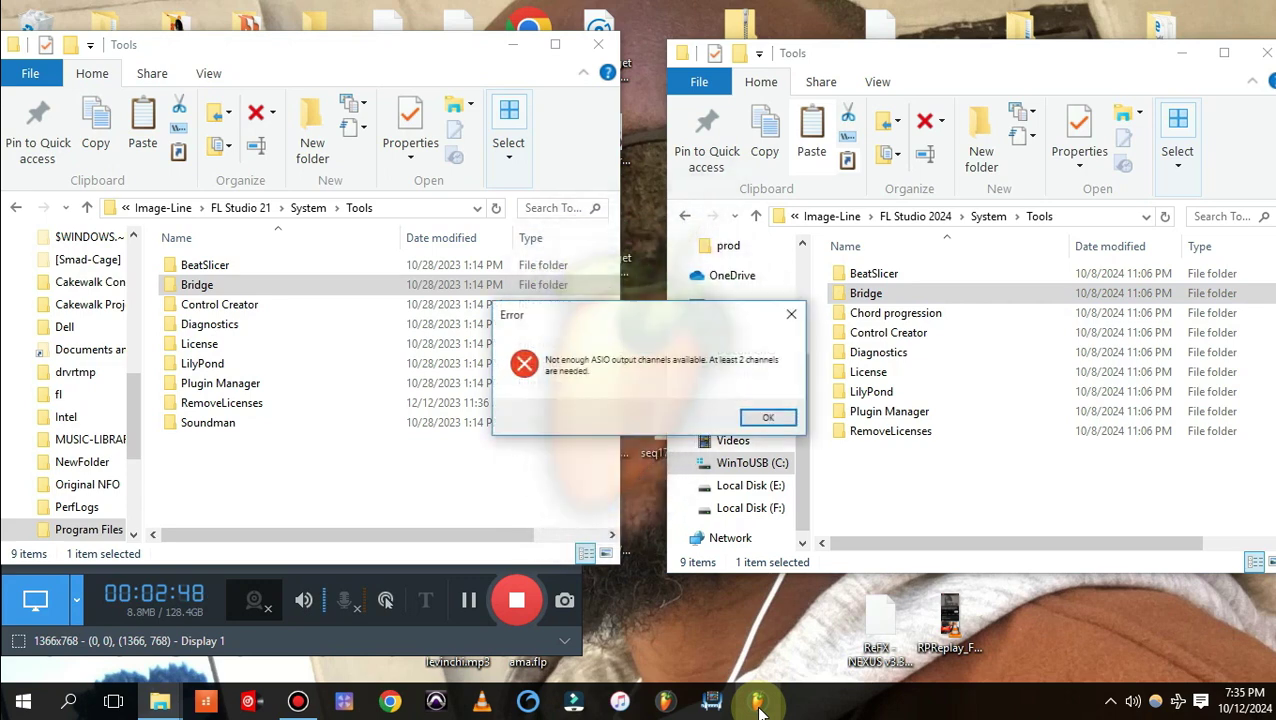
pyautogui.click(783, 424)
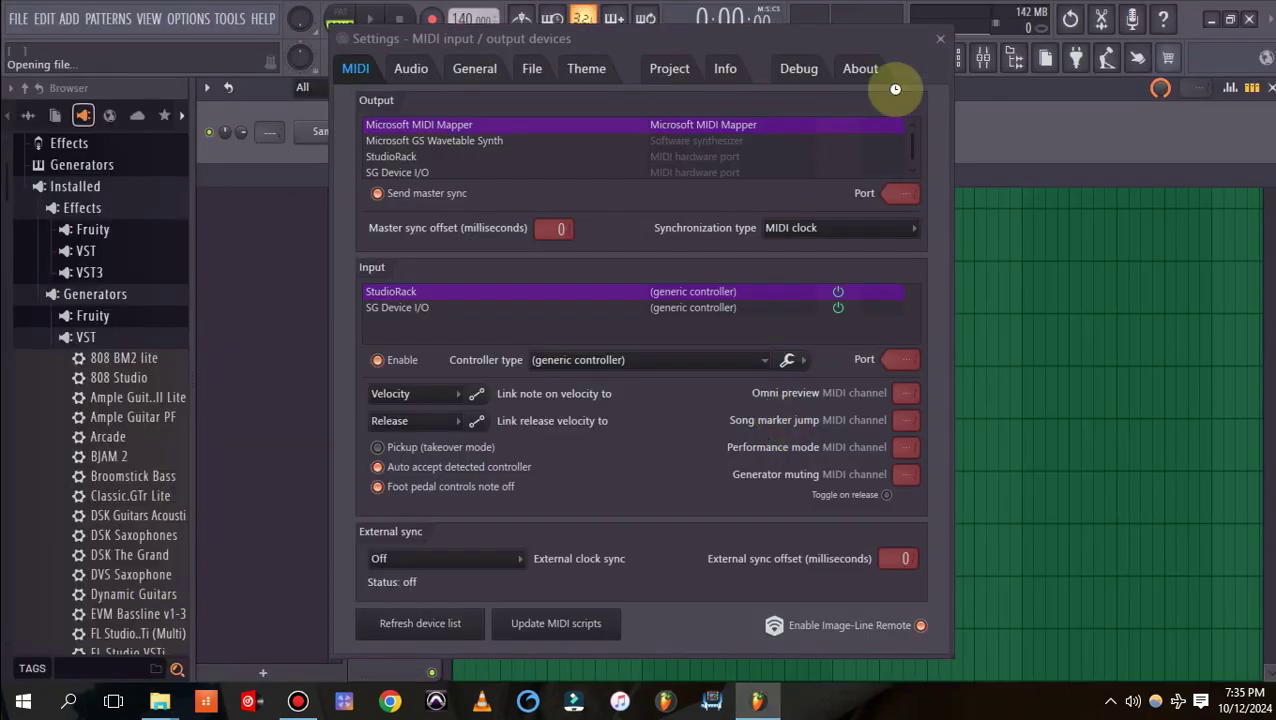
pyautogui.click(940, 39)
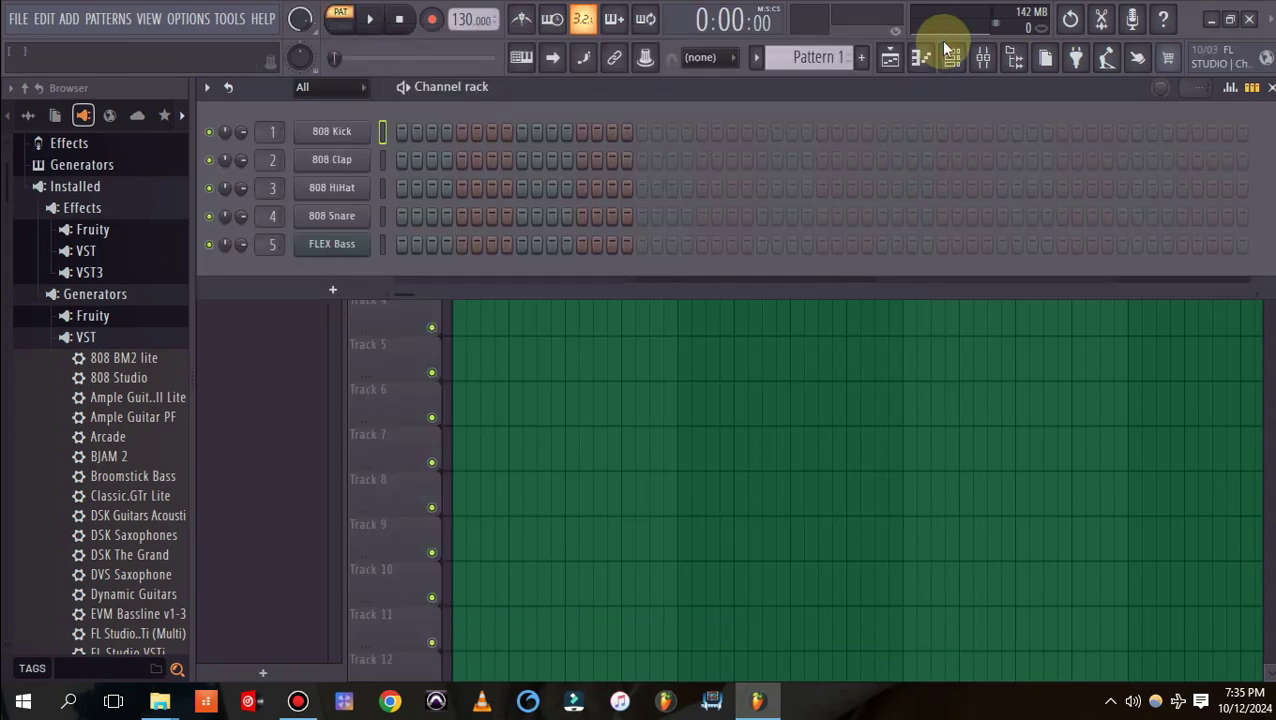
pyautogui.rightClick(376, 402)
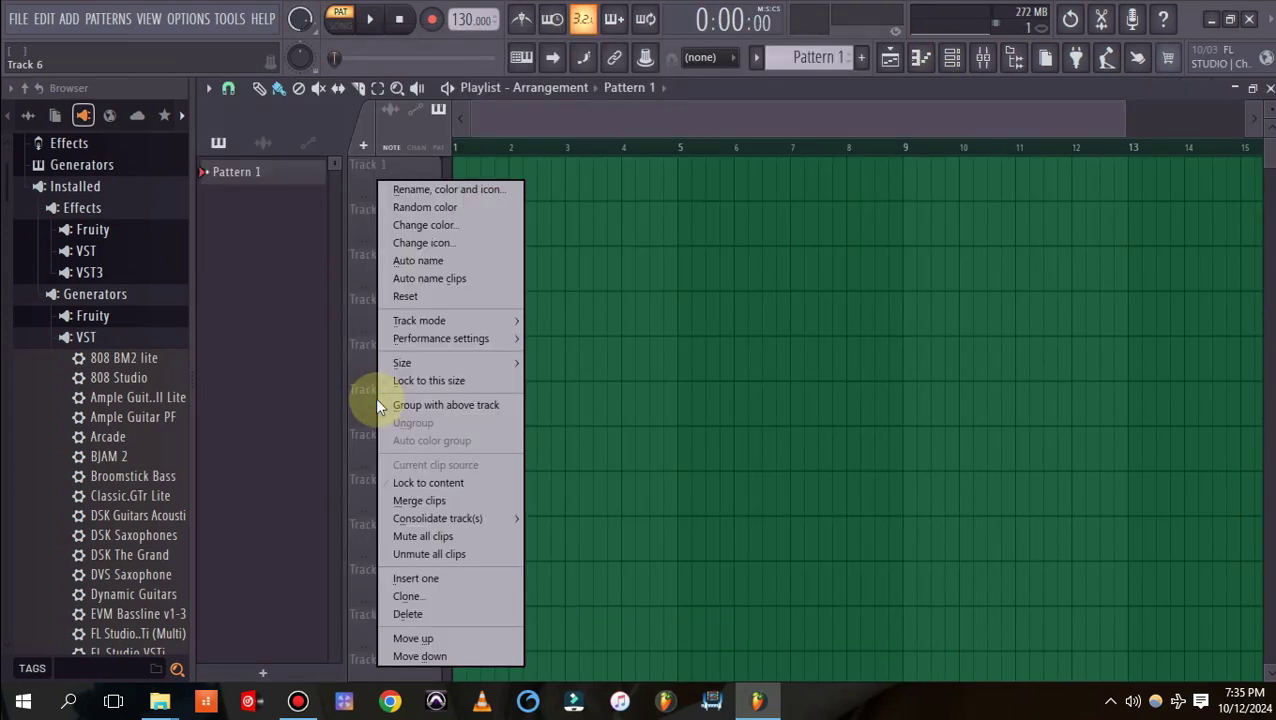
# - Check the FL Studio version under Help > About, then close it
pyautogui.click(261, 20)
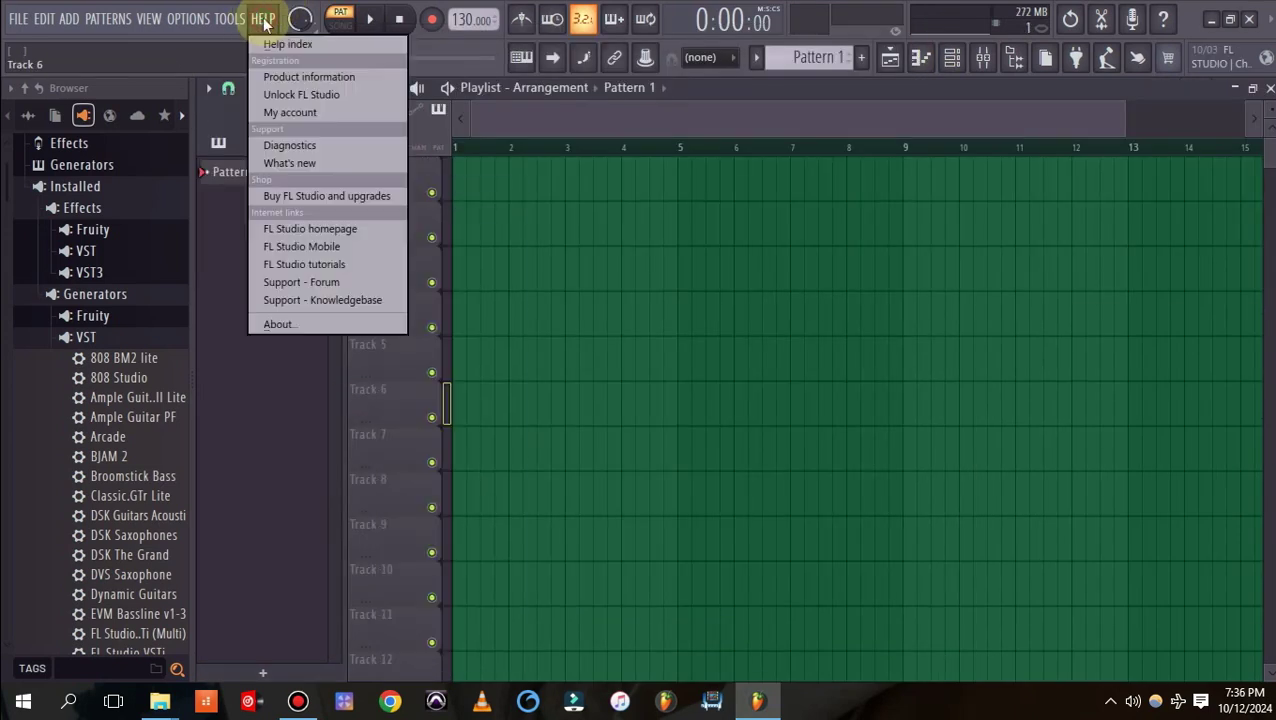
pyautogui.click(282, 327)
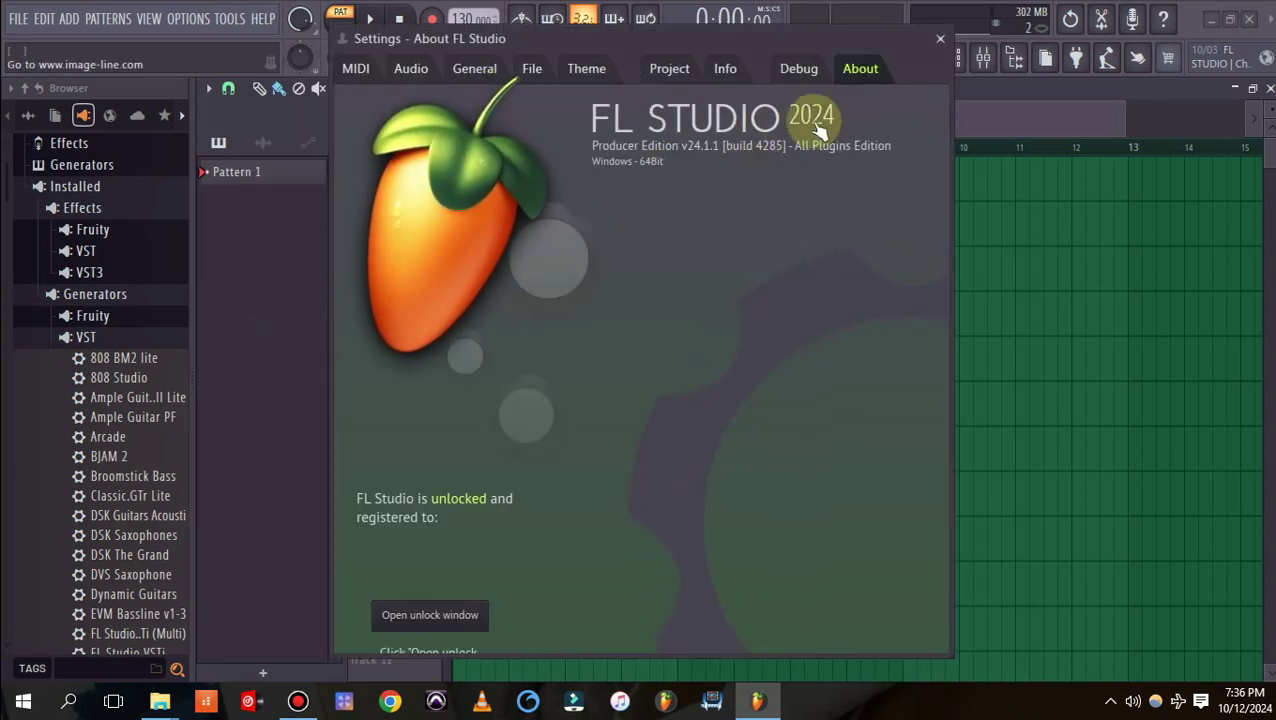
pyautogui.click(939, 39)
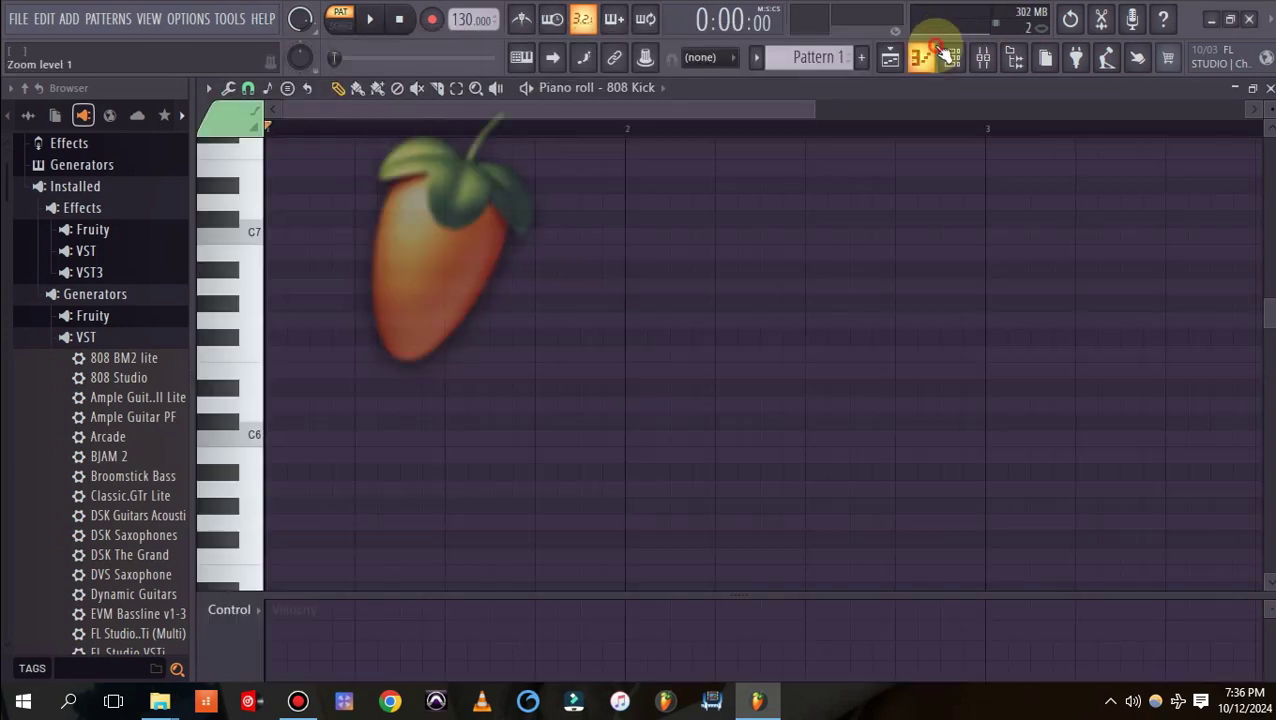
# - Make Track 6 an instrument track loaded with the Purity plugin
pyautogui.click(889, 57)
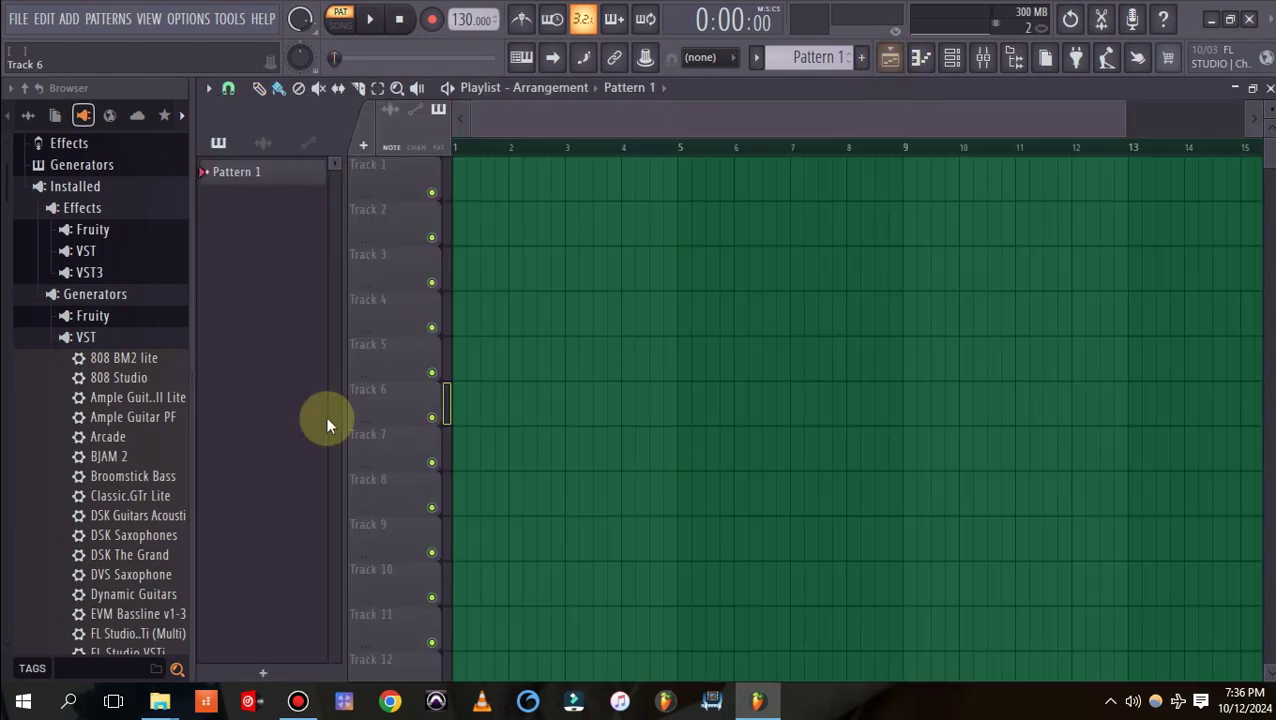
pyautogui.rightClick(404, 405)
pyautogui.moveTo(510, 322)
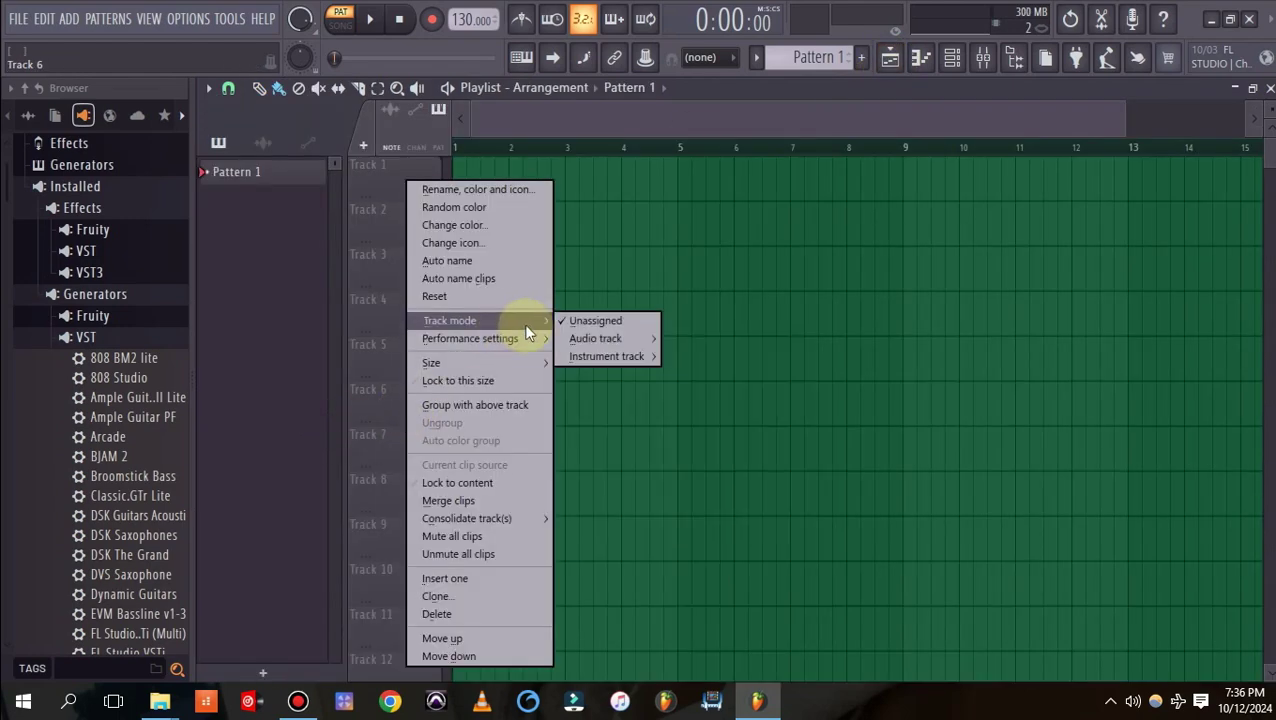
pyautogui.moveTo(599, 354)
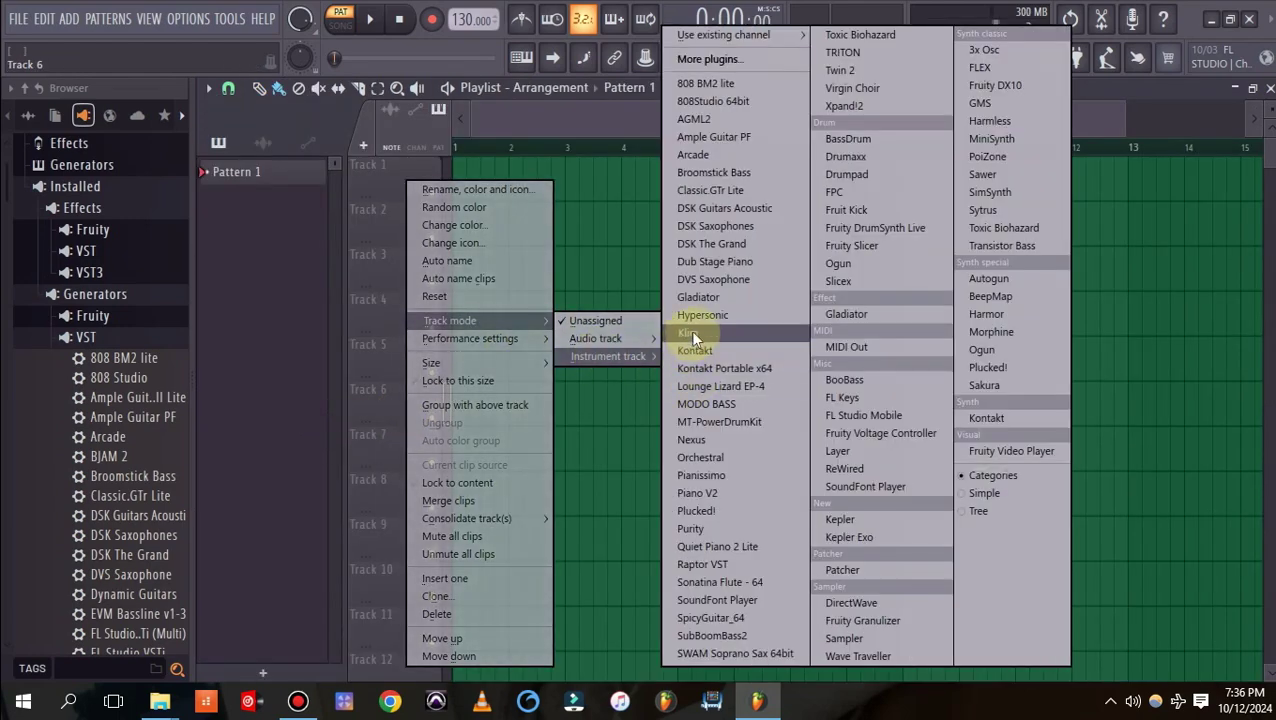
pyautogui.click(707, 528)
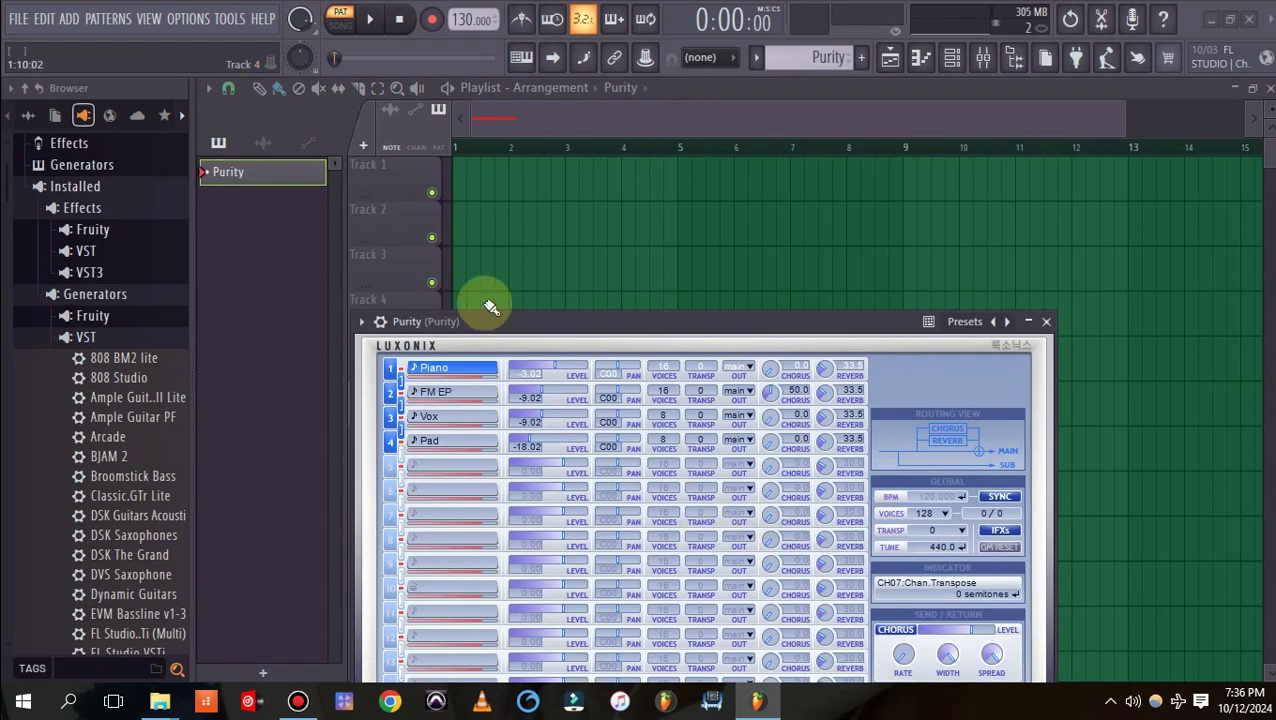
# - Begin turning Track 3 into an instrument track through its Track mode menu
pyautogui.rightClick(380, 263)
pyautogui.moveTo(464, 321)
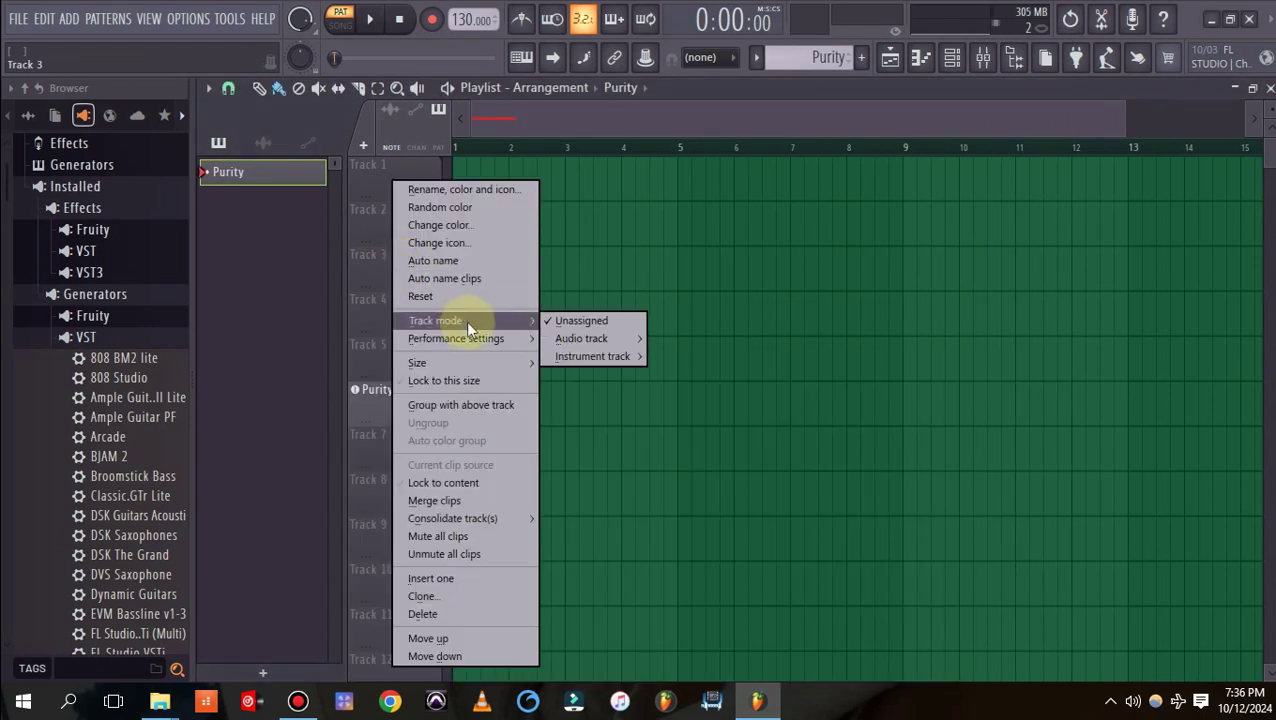
pyautogui.moveTo(595, 354)
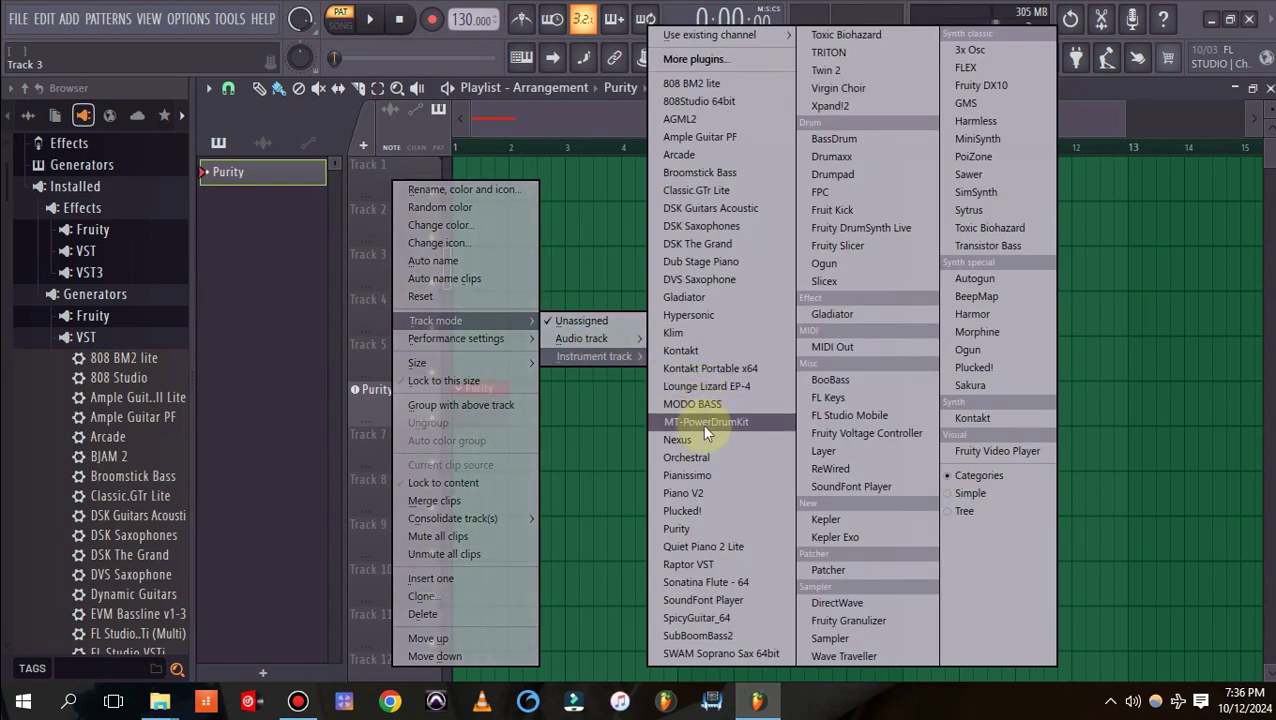